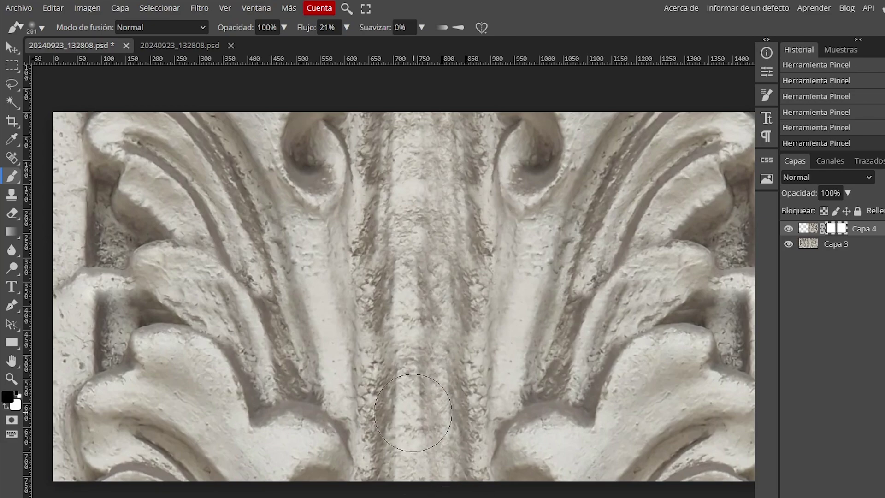
- Try painting Capa 4's mask black beside the central column to reveal Capa 3 around the right volute, and undo the strokes
mouse_move(442, 428)
mouse_down()
mouse_move(466, 258)
mouse_move(512, 154)
mouse_move(507, 138)
mouse_up()
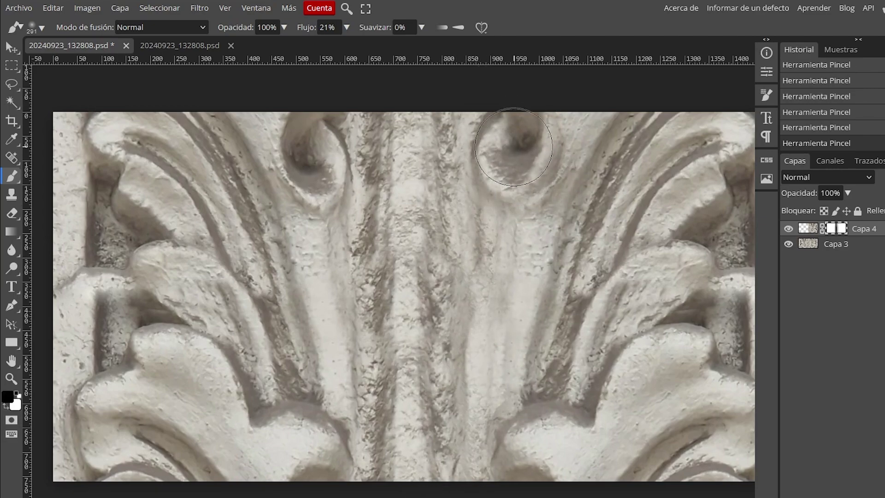
key(x)
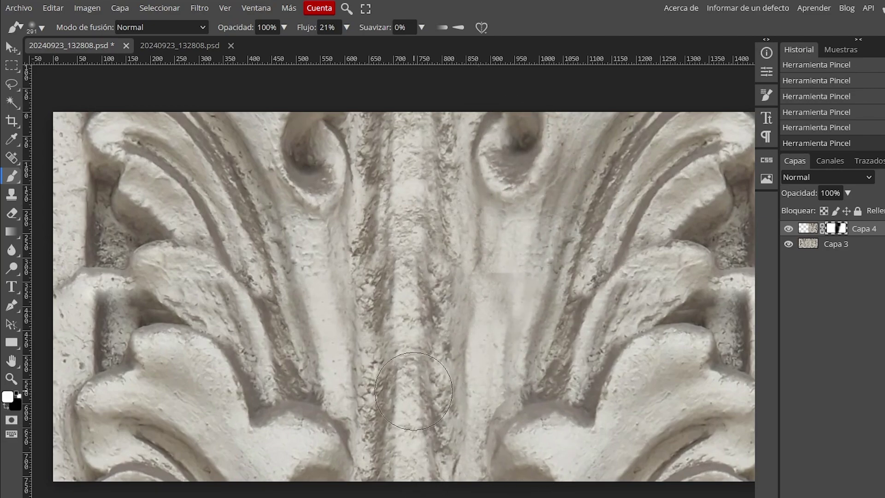
scroll(401, 422, down, 5)
key(ctrl+z)
key(ctrl+z)
key(ctrl+z)
scroll(416, 357, up, 5)
scroll(415, 358, up, 1)
key(x)
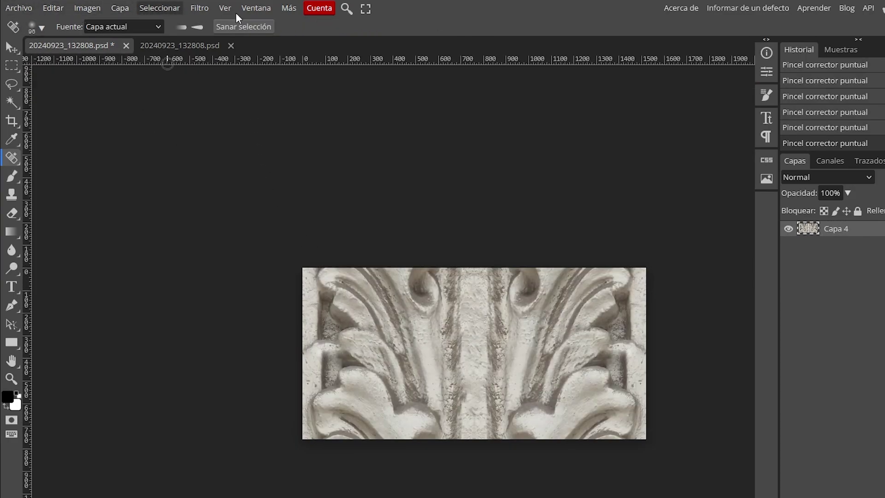
- Apply the Offset (Desplazamiento) filter to Capa 4 with 0 px horizontal and 380 px vertical displacement
click(200, 8)
mouse_move(260, 262)
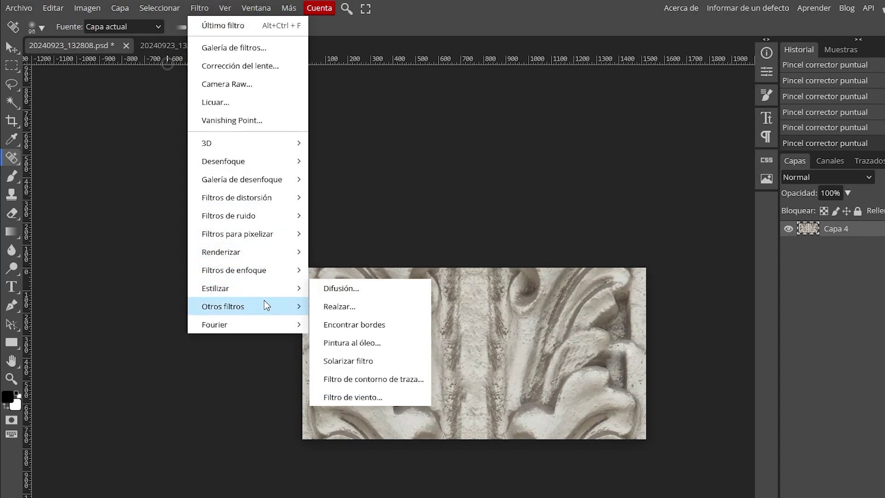
mouse_move(264, 306)
click(391, 426)
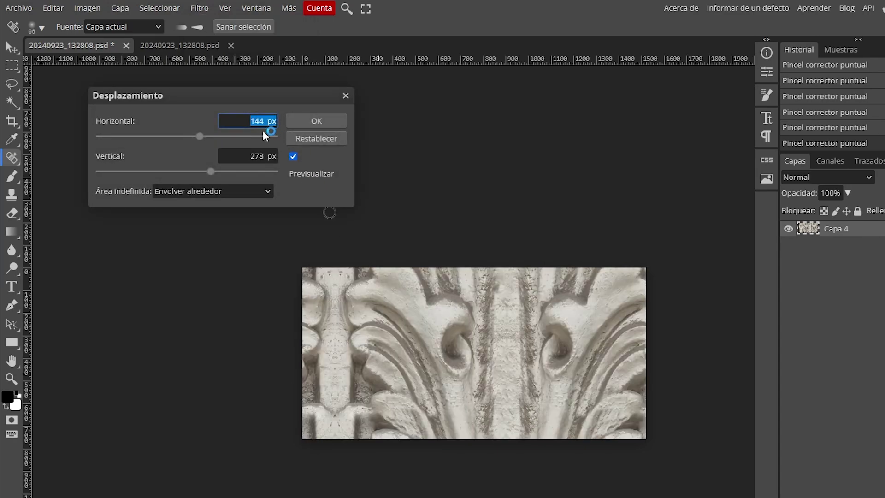
text(0)
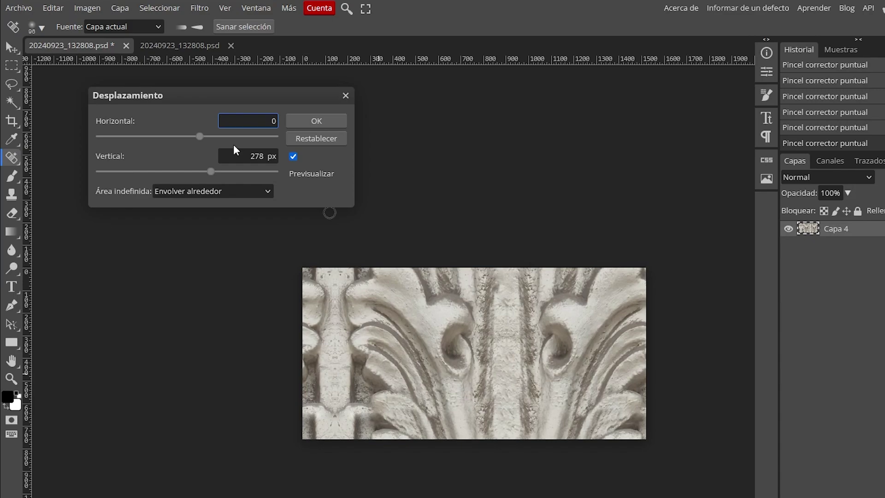
key(Tab)
text(380)
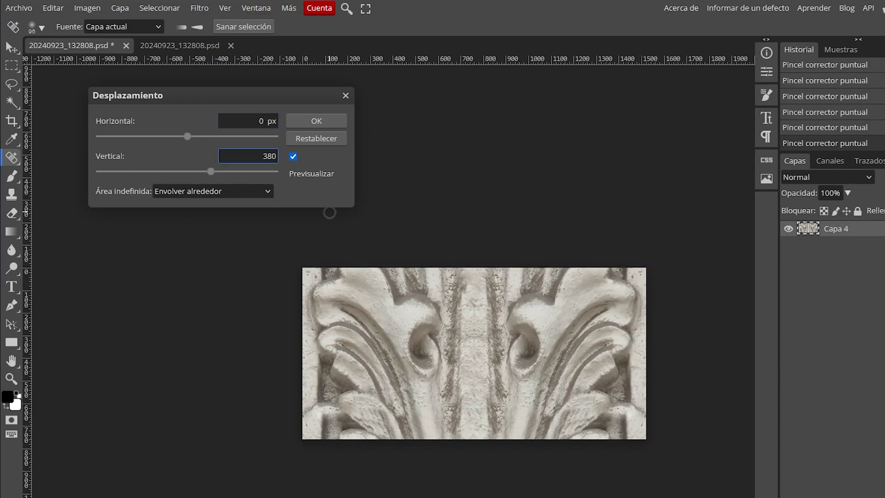
click(329, 124)
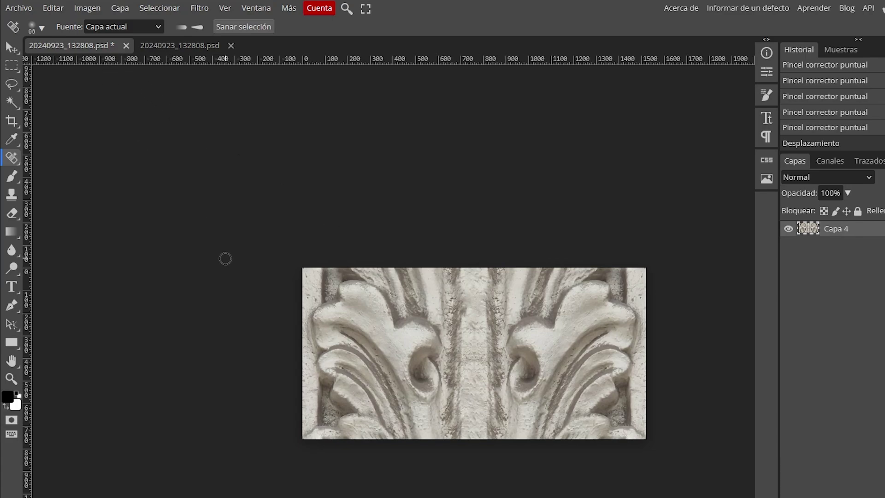
- Export the ornament image as a JPG at 100% quality
click(19, 8)
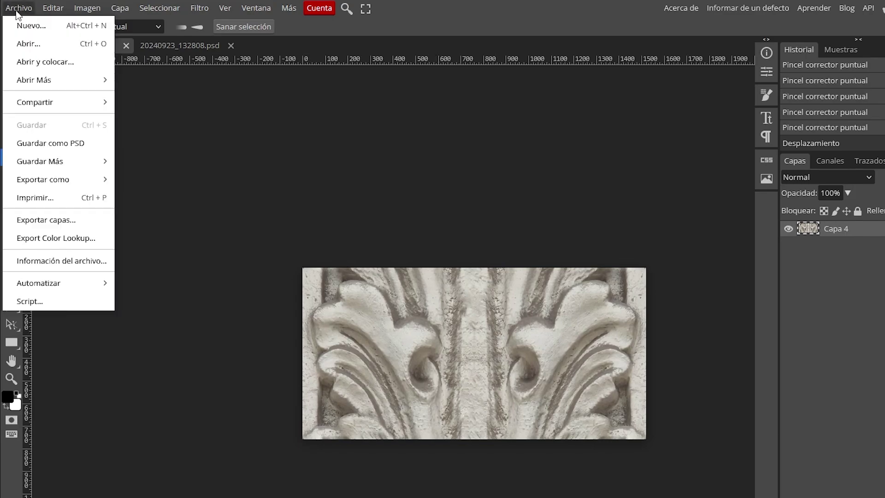
mouse_move(62, 181)
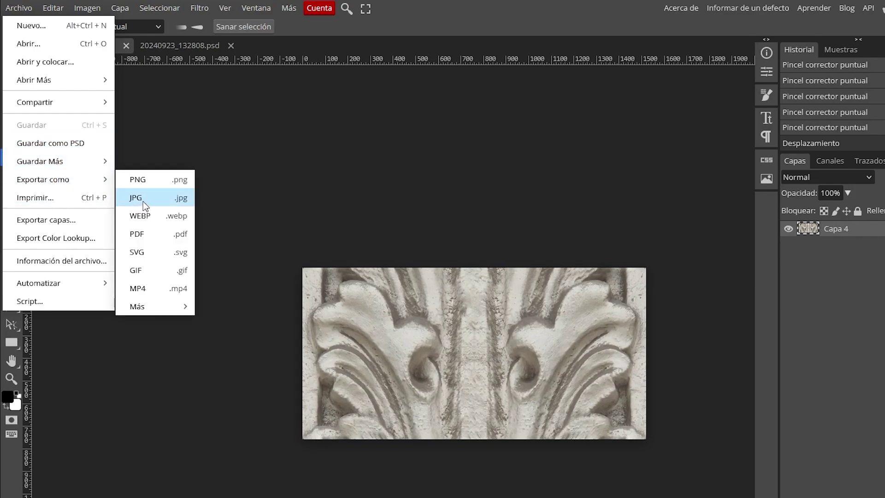
click(137, 198)
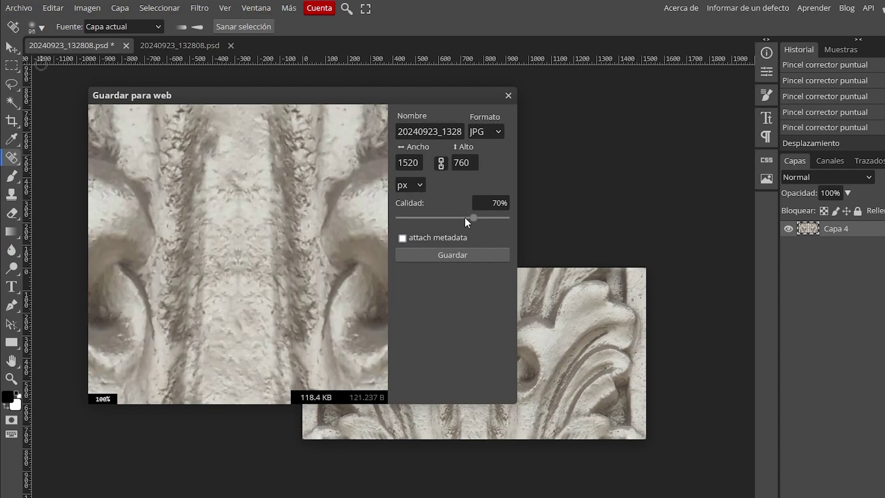
drag(465, 218, 557, 221)
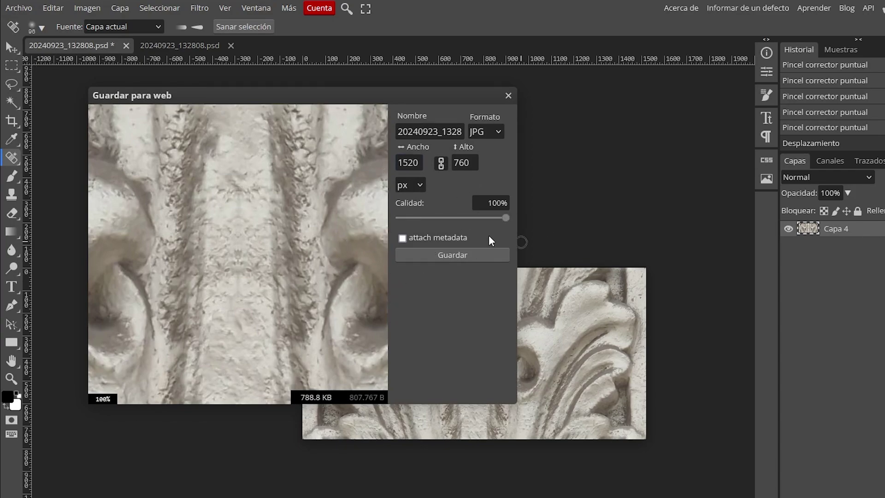
click(472, 253)
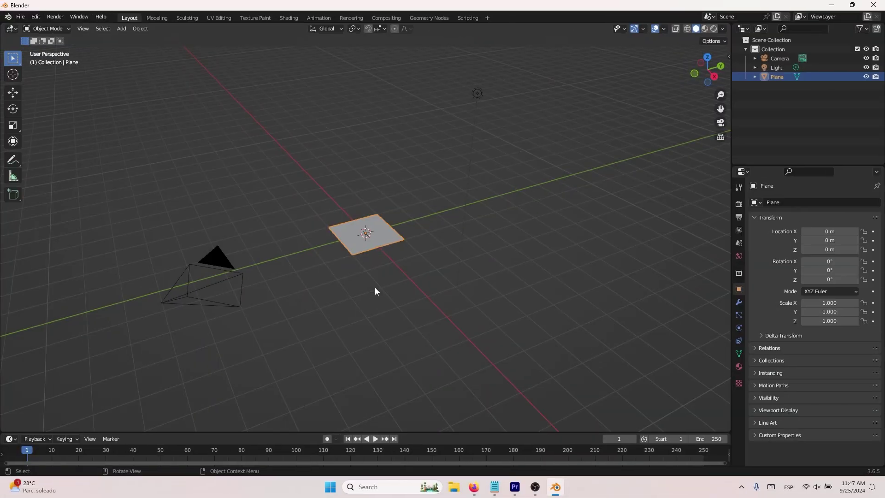
- In Blender, set the plane's X scale to 2 and apply its scale
click(824, 303)
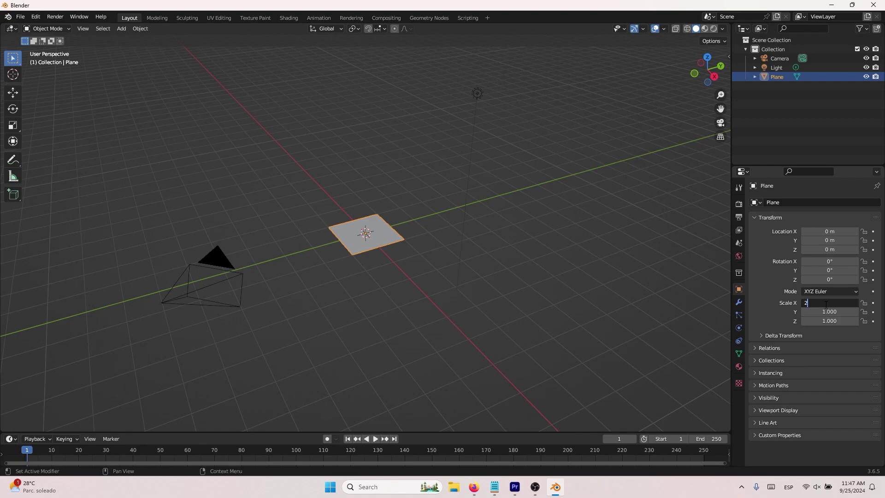
text(2)
key(Return)
middle_drag(346, 189, 405, 321)
scroll(374, 263, up, 4)
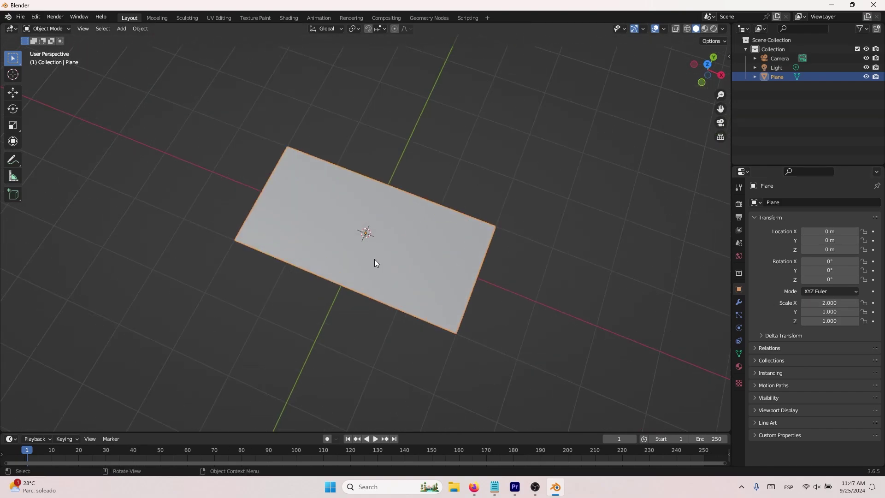
scroll(374, 267, down, 2)
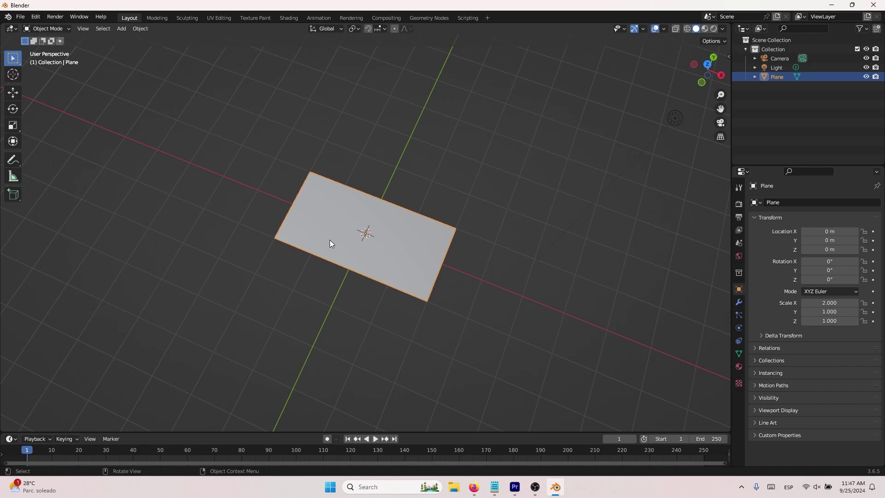
key(ctrl+a)
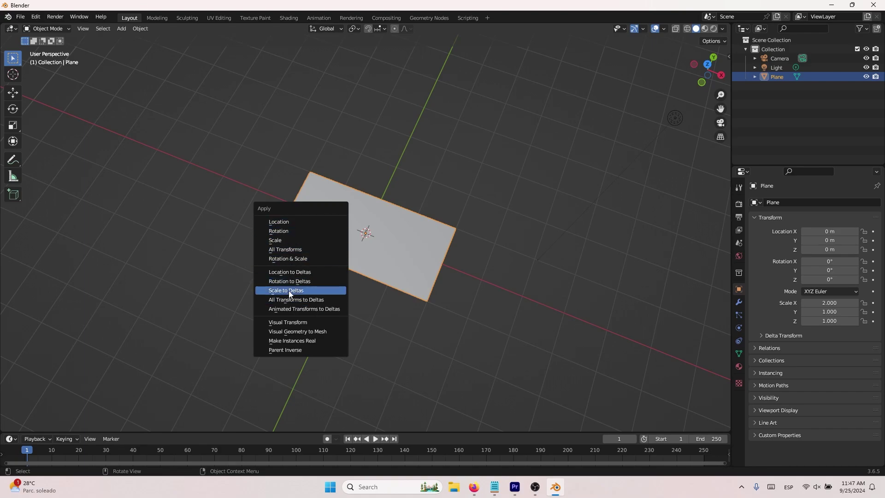
click(276, 242)
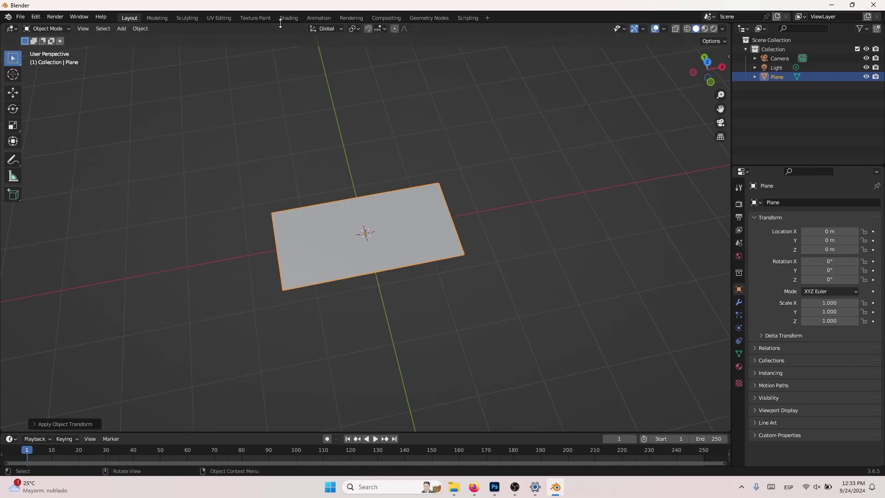
- Create a new material for the plane in the Shading workspace and bring its nodes into view
click(288, 17)
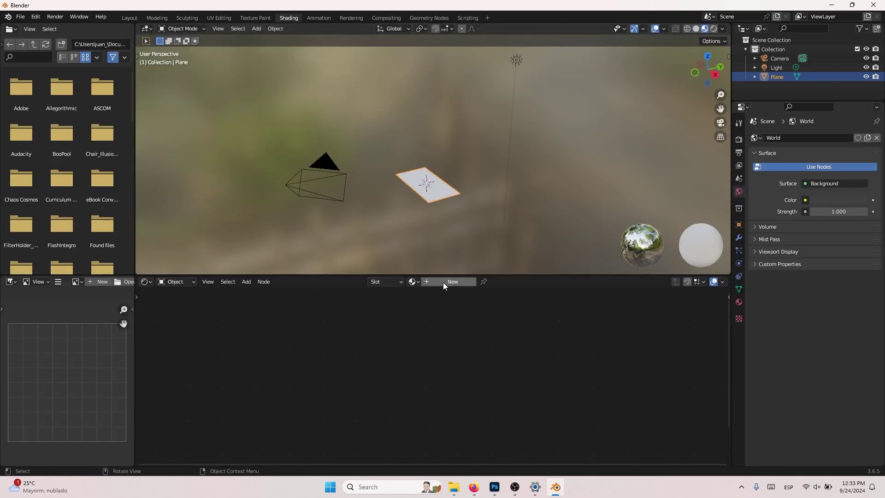
click(739, 302)
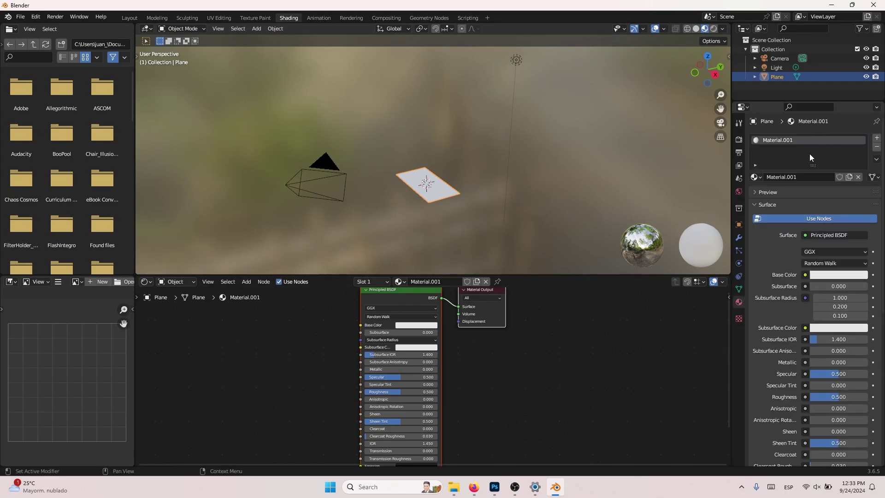
middle_drag(342, 338, 387, 360)
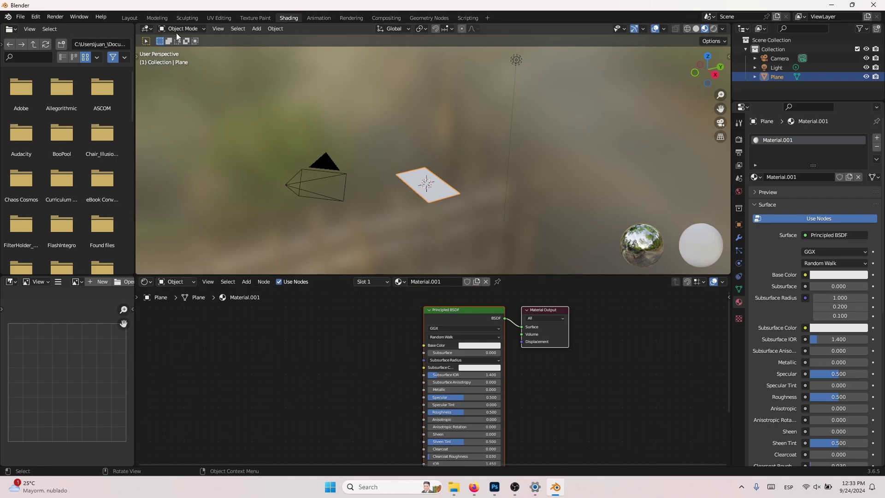
click(156, 18)
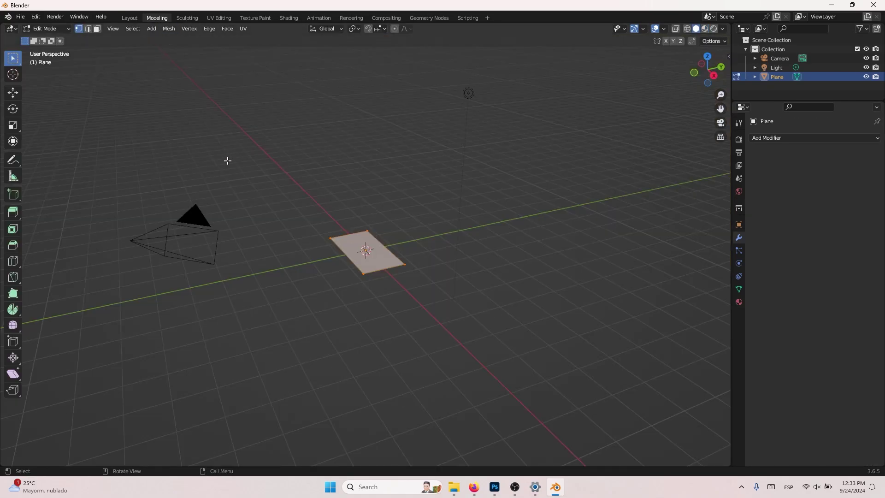
click(283, 18)
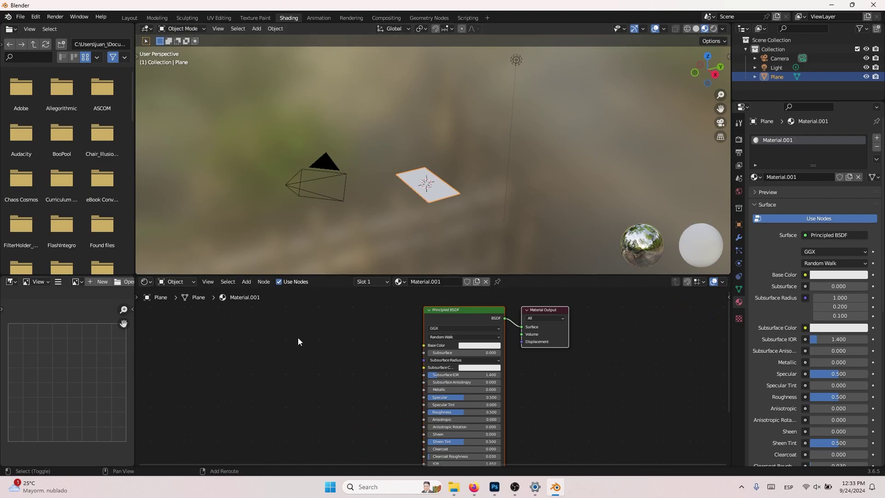
- Add an Image Texture node beside the Principled BSDF and connect its Color output to Base Color
key(shift+a)
text(i)
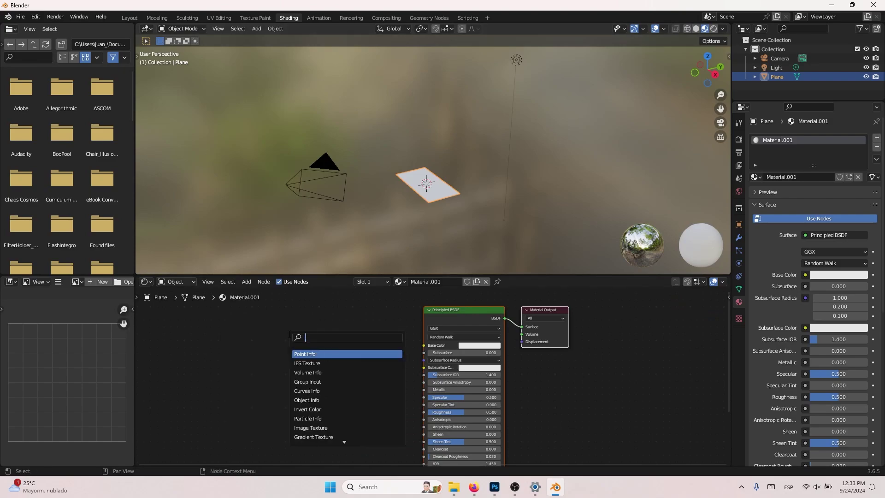
text(mag)
key(Return)
click(346, 365)
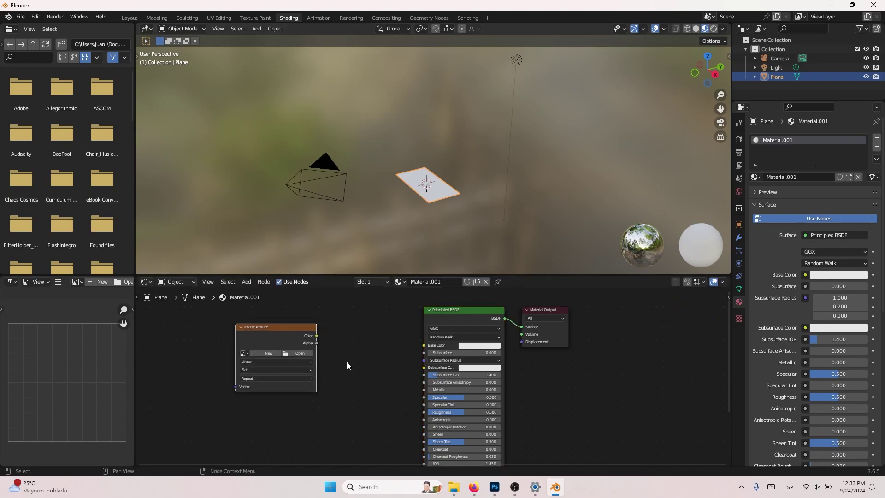
mouse_move(316, 336)
mouse_down()
mouse_move(340, 341)
mouse_move(323, 340)
mouse_up()
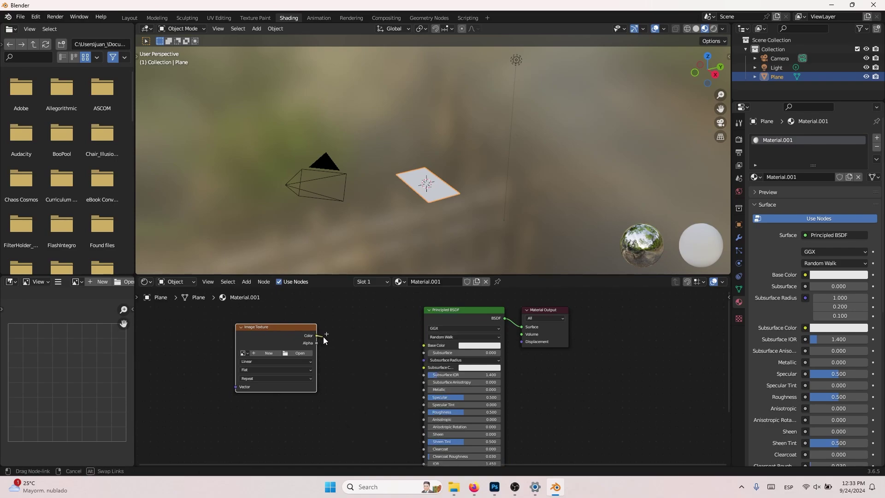
drag(399, 343, 423, 345)
- Load 20240923_132808.jpg into the Image Texture node and check the texture on the plane
click(294, 351)
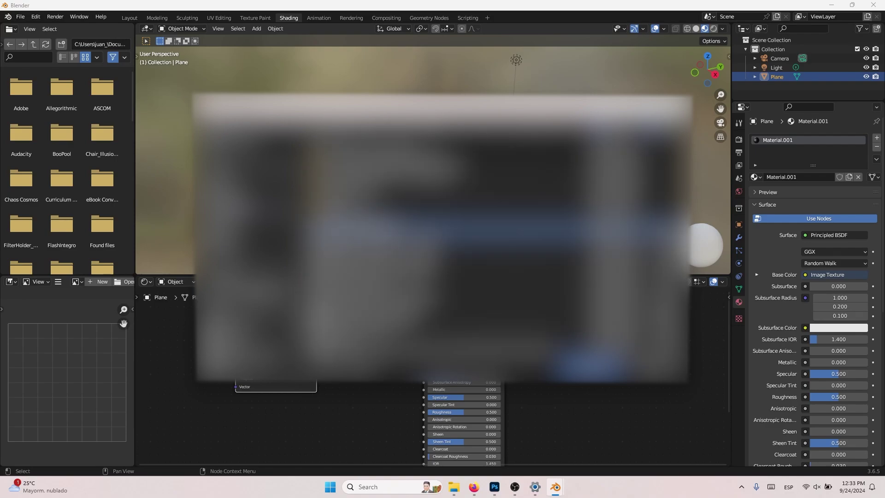
double_click(358, 366)
middle_drag(406, 241, 434, 32)
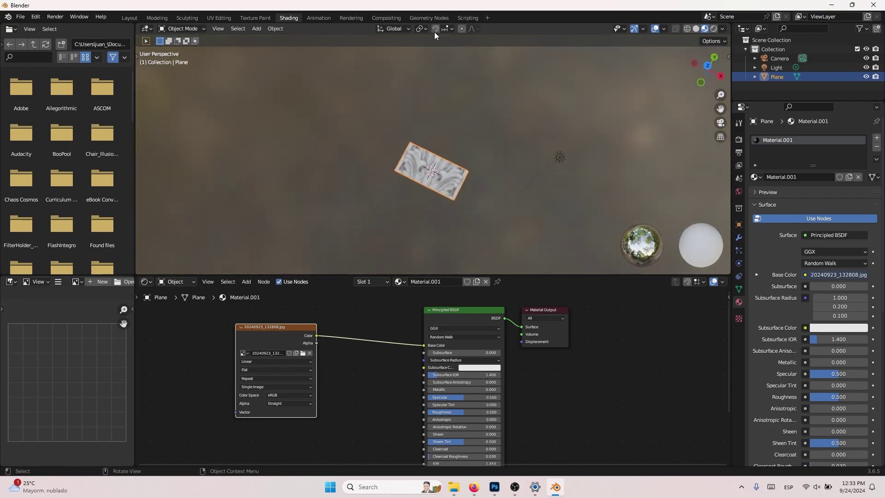
scroll(427, 199, up, 5)
mouse_move(427, 199)
middle_down()
mouse_move(456, 189)
mouse_move(411, 201)
middle_up()
scroll(449, 195, down, 3)
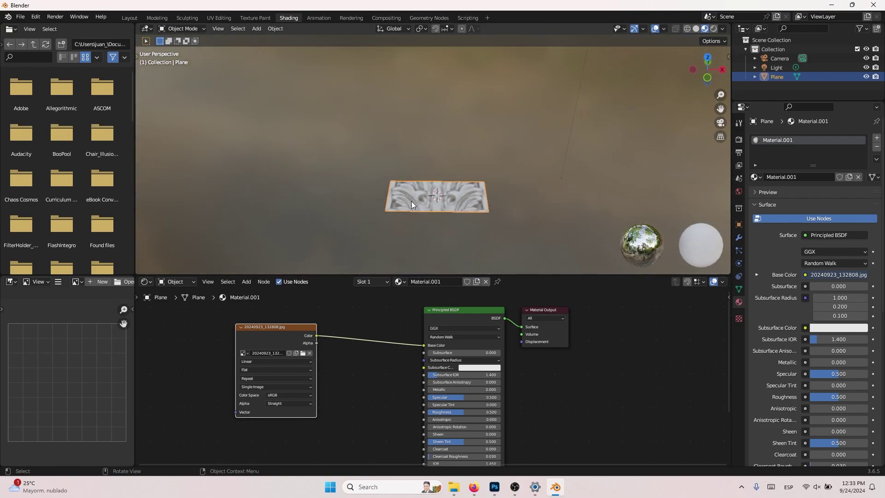
- Show the plane in the Modeling workspace in Object Mode with Material Preview shading, and deselect it
click(157, 18)
key(Tab)
mouse_move(316, 264)
middle_down()
mouse_move(365, 256)
mouse_move(418, 290)
middle_up()
click(705, 28)
click(418, 289)
scroll(411, 308, up, 2)
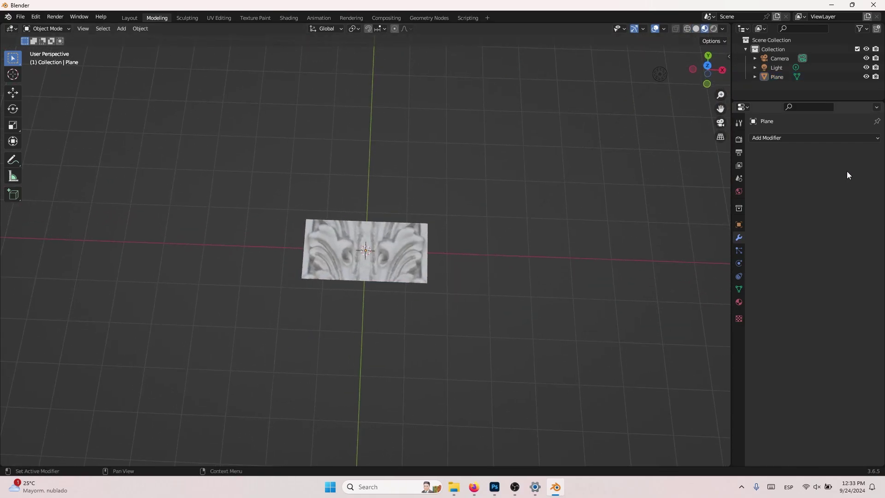
- Add an Array modifier to the plane with a count of 4
click(810, 137)
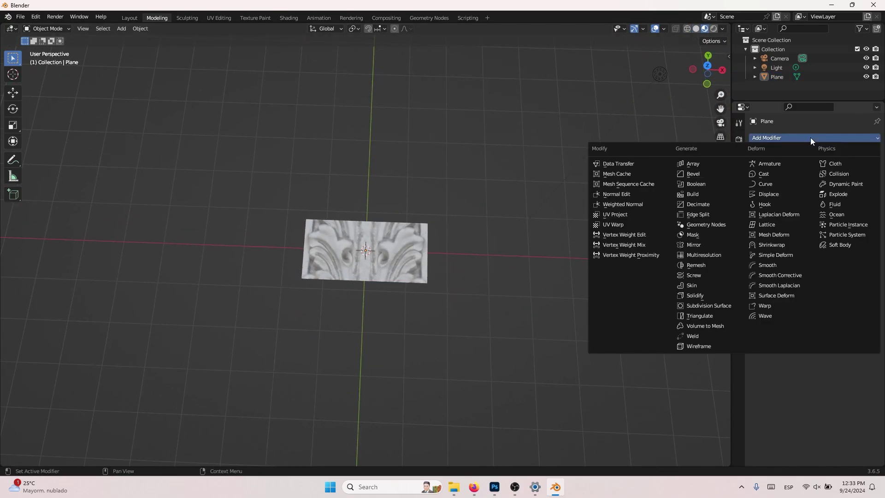
click(720, 163)
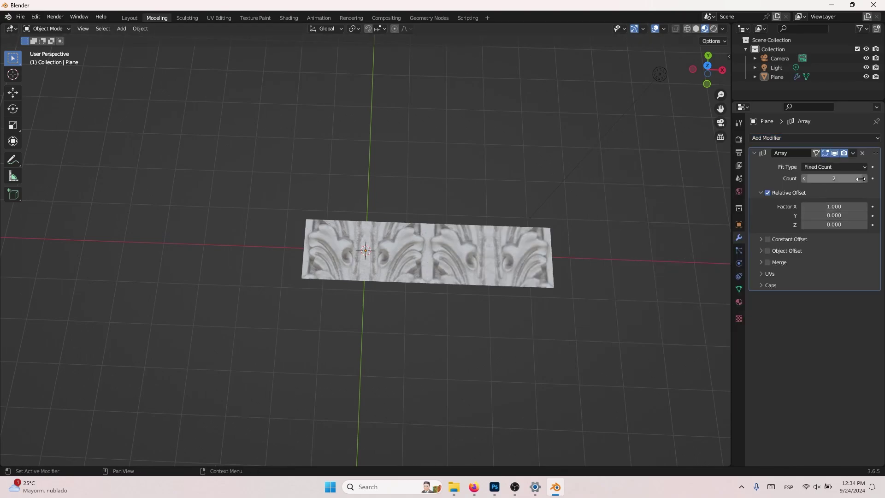
drag(860, 178, 863, 179)
middle_drag(523, 272, 493, 280)
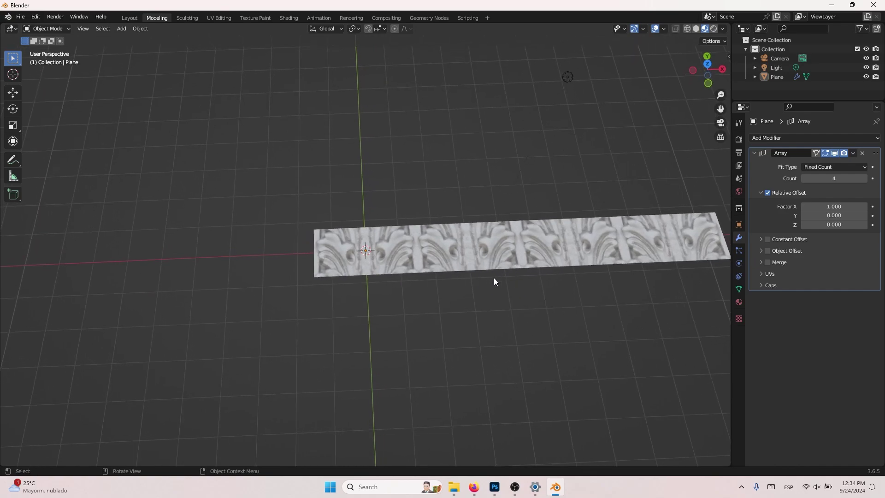
- Set the array's relative offset to 1 in Y and 0 in X so the copies stack vertically
click(840, 215)
text(1)
key(Return)
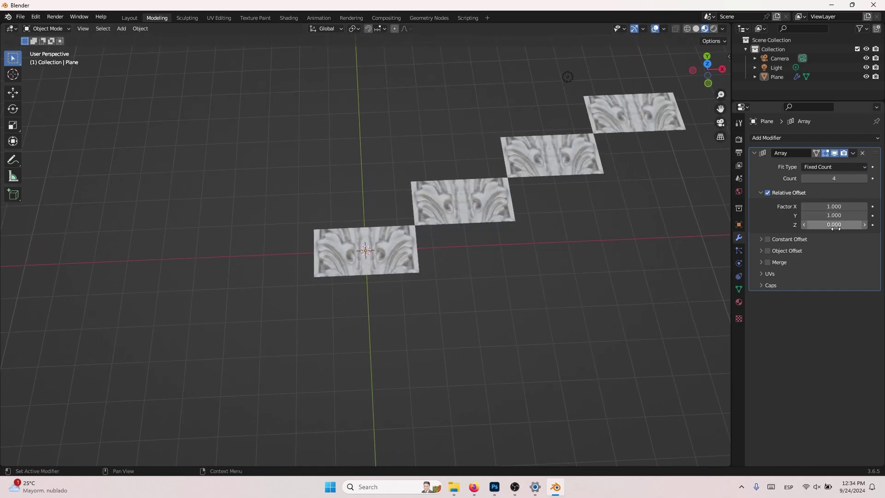
click(828, 207)
text(0)
key(Return)
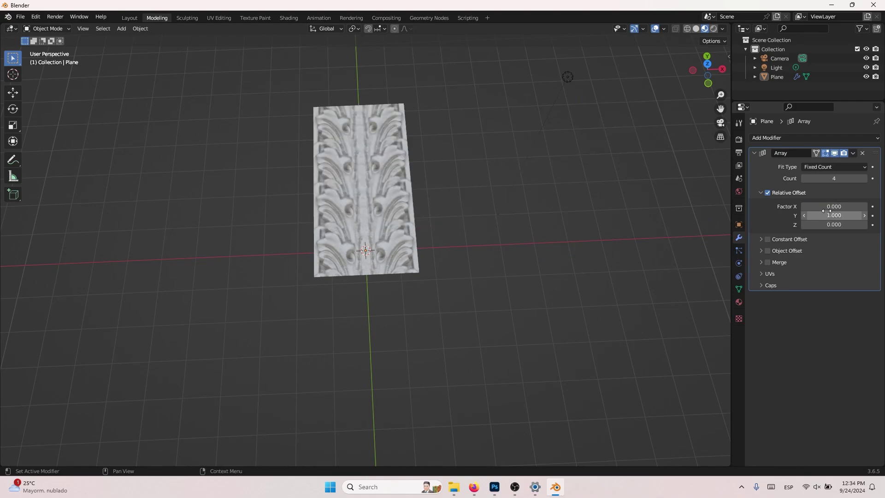
- Set the plane's Array modifier count to 12
middle_drag(612, 167, 491, 217)
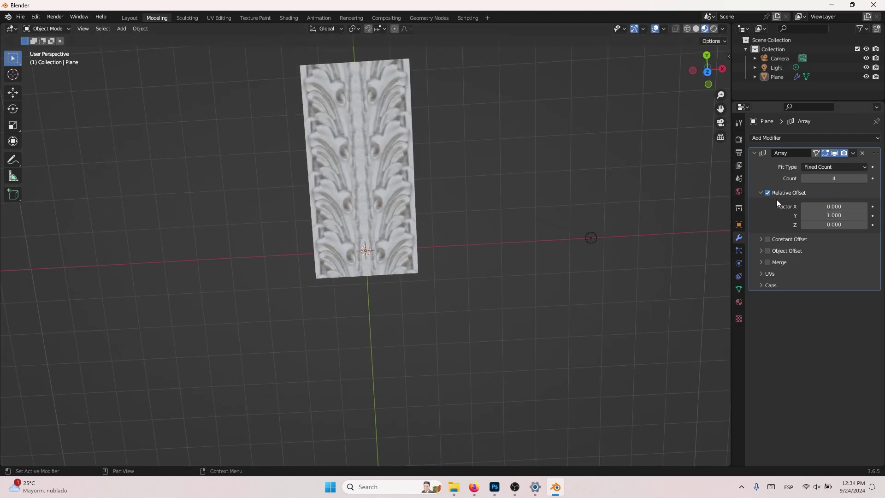
drag(825, 179, 852, 178)
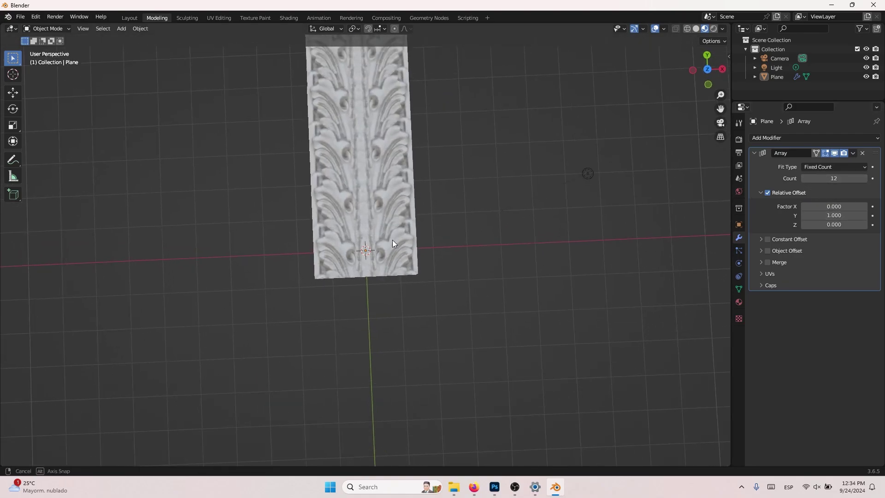
middle_drag(391, 240, 634, 174)
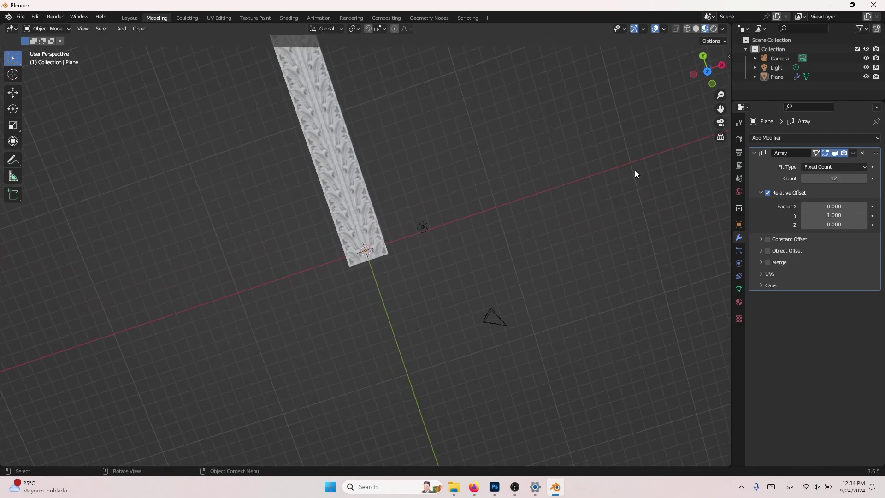
- Examine the seams between the arrayed copies in top view, up close and across the whole strip
click(708, 71)
scroll(423, 233, up, 12)
shift+scroll(408, 203, up, 3)
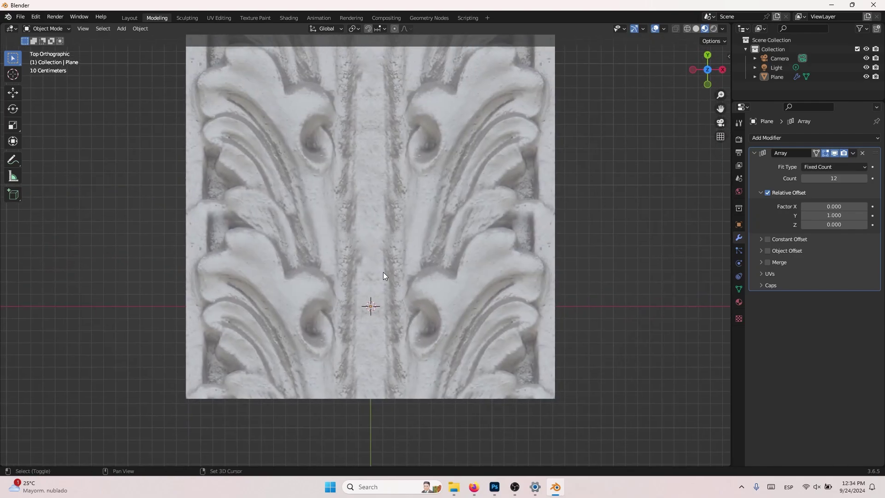
shift+scroll(387, 327, up, 5)
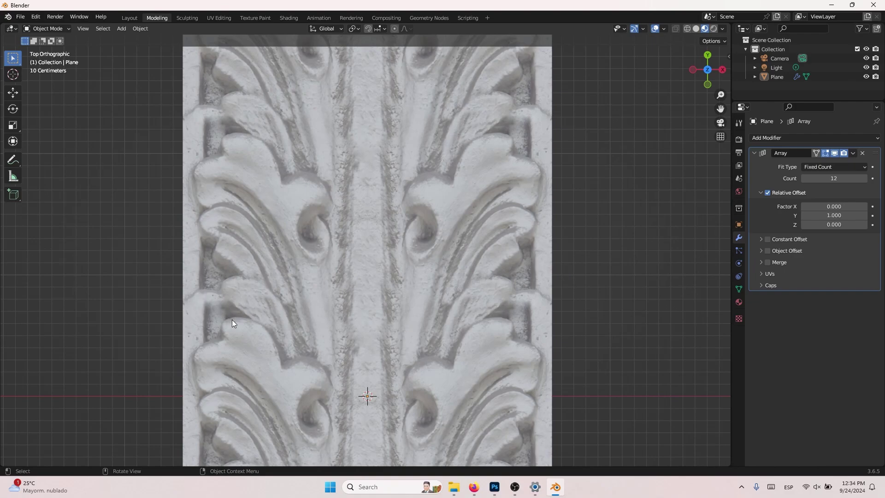
scroll(378, 323, down, 8)
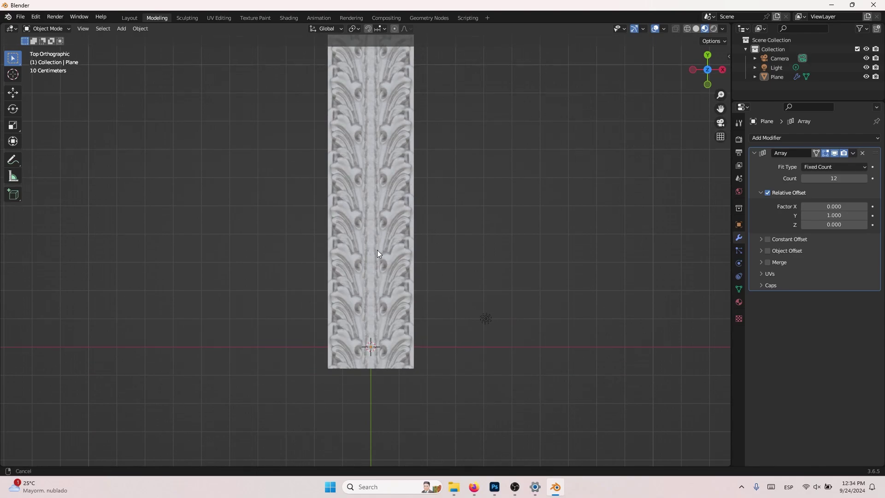
shift+middle_drag(377, 250, 380, 274)
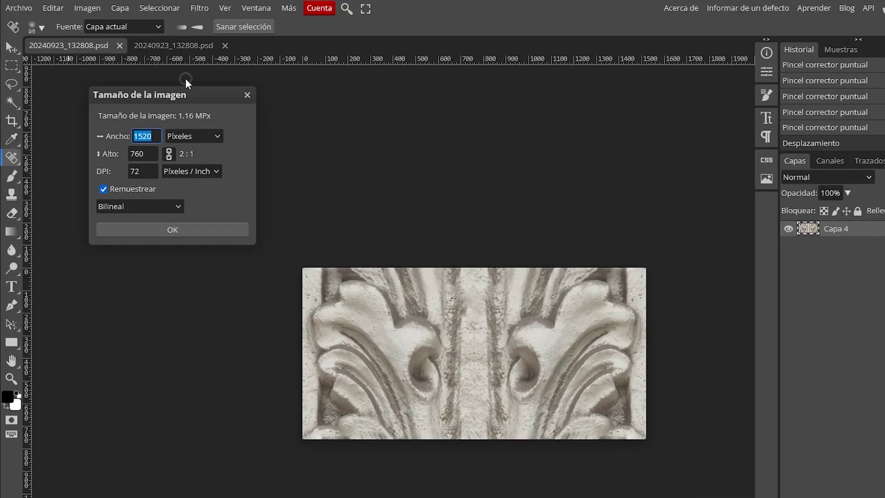
- Check the texture's pixel dimensions in Photopea's image size dialog and close it without changes
drag(182, 93, 293, 63)
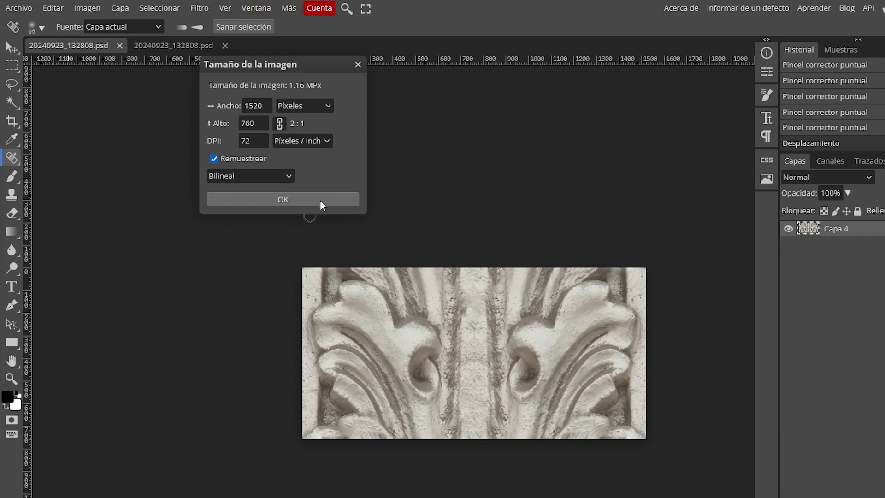
click(358, 65)
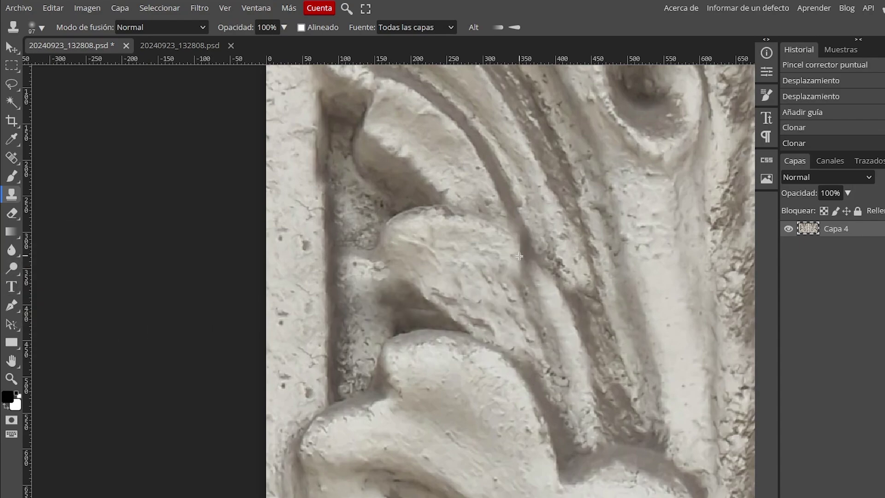
- Duplicate the Capa 4 layer and set up the Burn tool with a brush size of 52 for the ornament's outer recess
scroll(366, 300, up, 5)
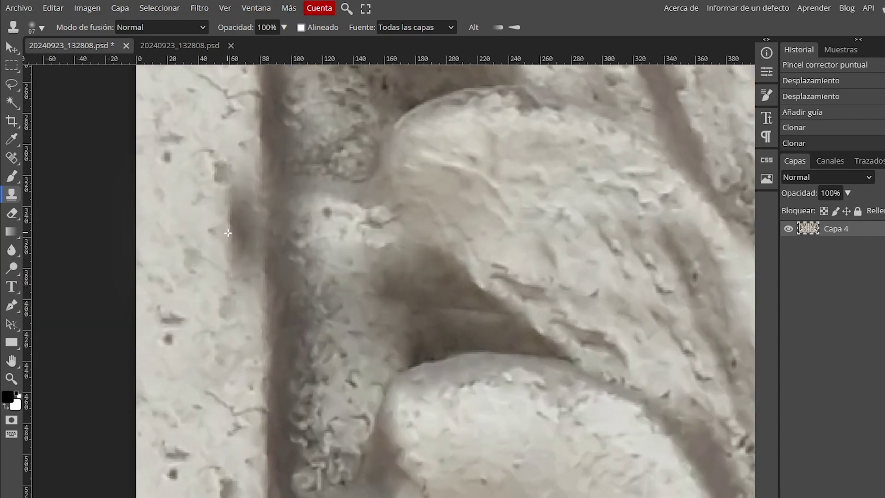
right_click(10, 269)
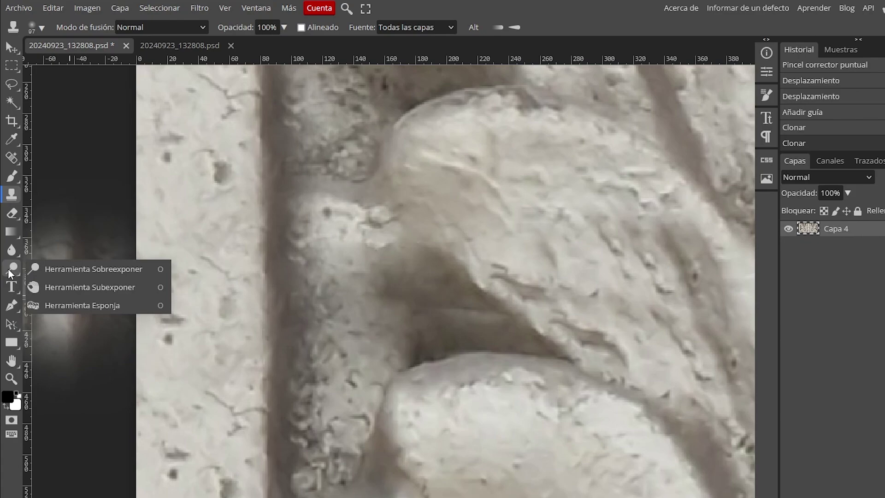
click(43, 290)
key(ctrl+j)
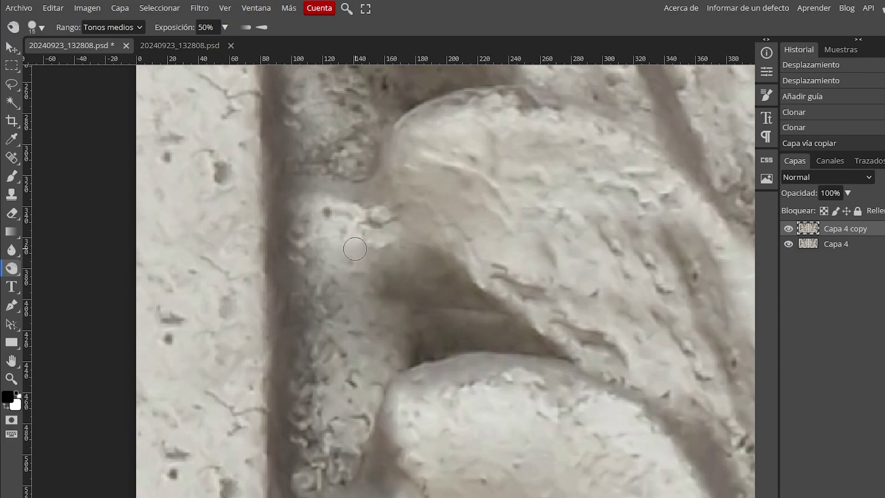
mouse_move(336, 235)
alt+right_down()
mouse_move(349, 235)
mouse_move(350, 253)
mouse_move(364, 233)
mouse_move(331, 213)
alt+right_up()
- Set the Burn exposure to 10% and darken the bright patch in the recess beside the leaf
click(225, 27)
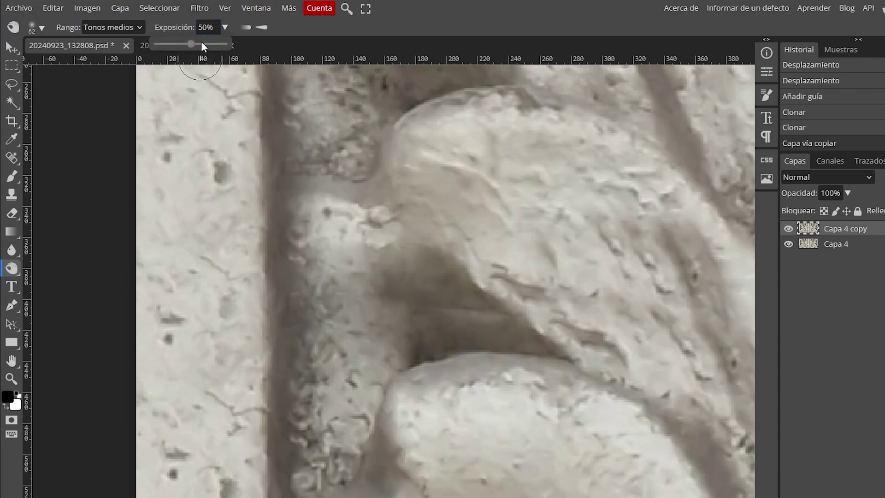
drag(201, 44, 172, 43)
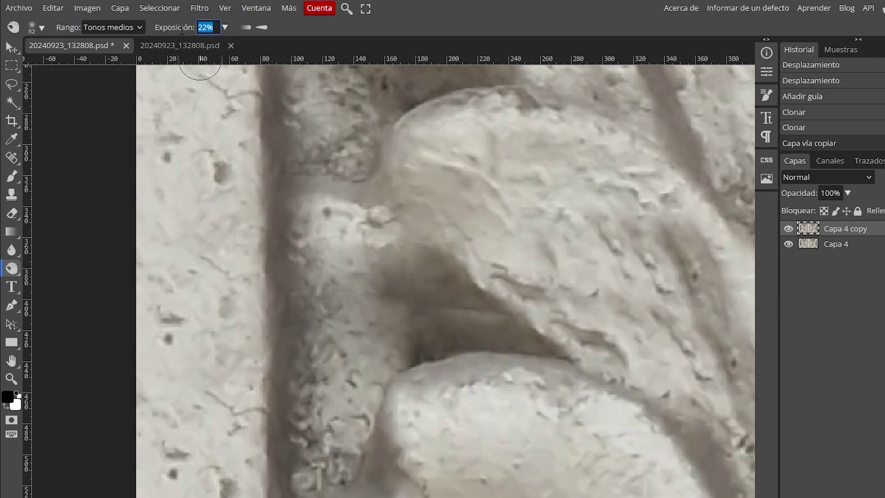
key(BackSpace)
key(BackSpace)
key(BackSpace)
text(10)
key(Return)
mouse_move(342, 235)
mouse_down()
mouse_move(335, 209)
mouse_move(329, 224)
mouse_move(344, 248)
mouse_move(345, 201)
mouse_move(372, 244)
mouse_move(378, 210)
mouse_move(372, 228)
mouse_move(322, 228)
mouse_move(316, 219)
mouse_move(299, 232)
mouse_move(308, 234)
mouse_move(341, 194)
mouse_move(348, 239)
mouse_up()
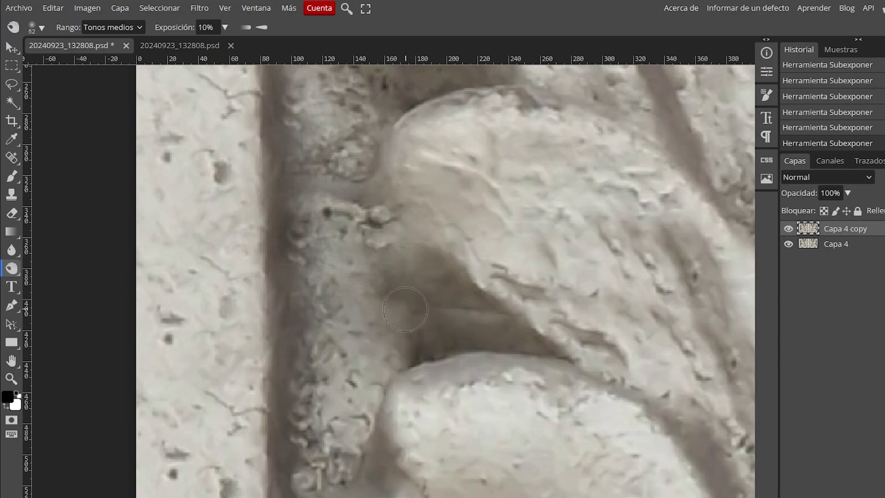
- Compare the burned copy with the original layer and reduce the copy's fill opacity to soften the darkening
click(788, 228)
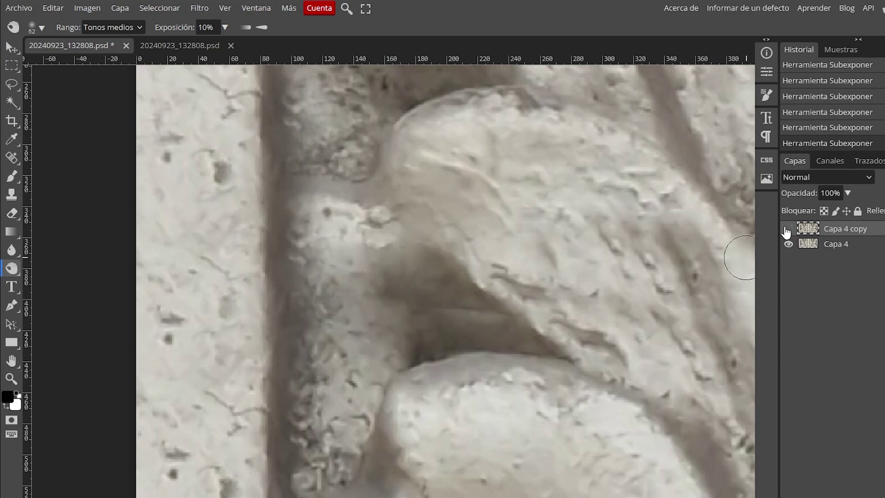
click(788, 229)
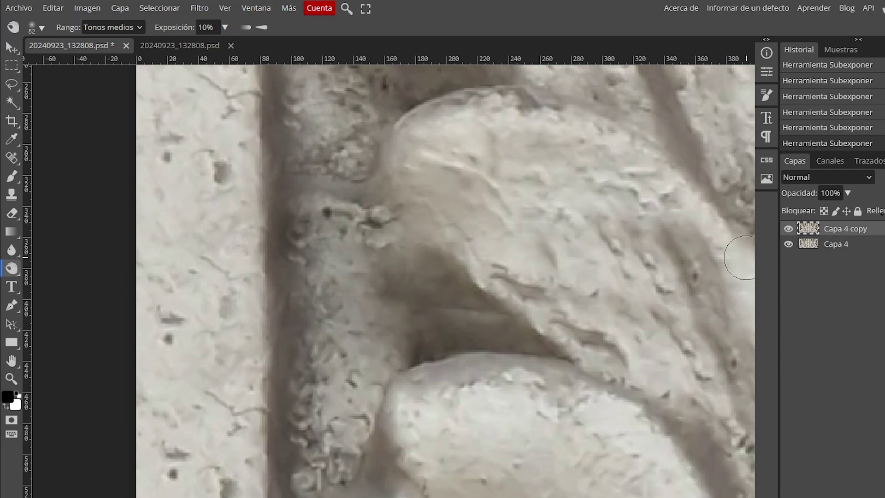
drag(881, 213, 881, 213)
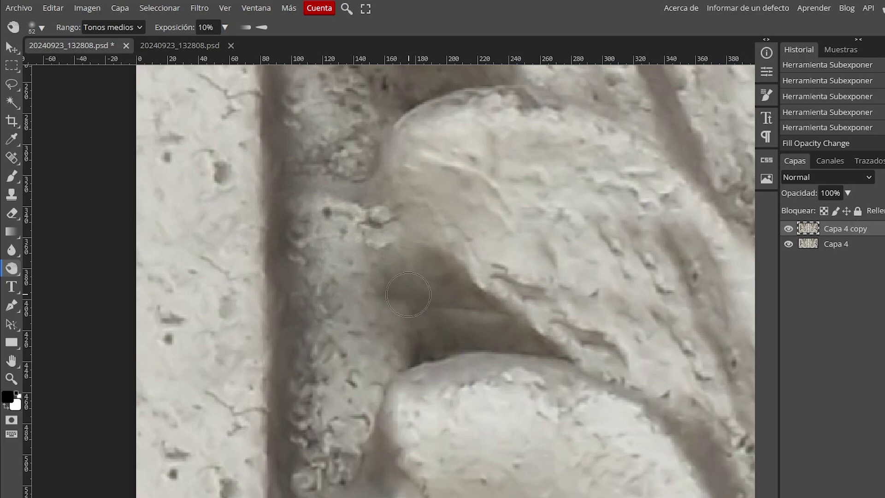
- Compare the whole texture with and without the burned Capa 4 copy layer
scroll(366, 323, down, 10)
scroll(367, 323, up, 4)
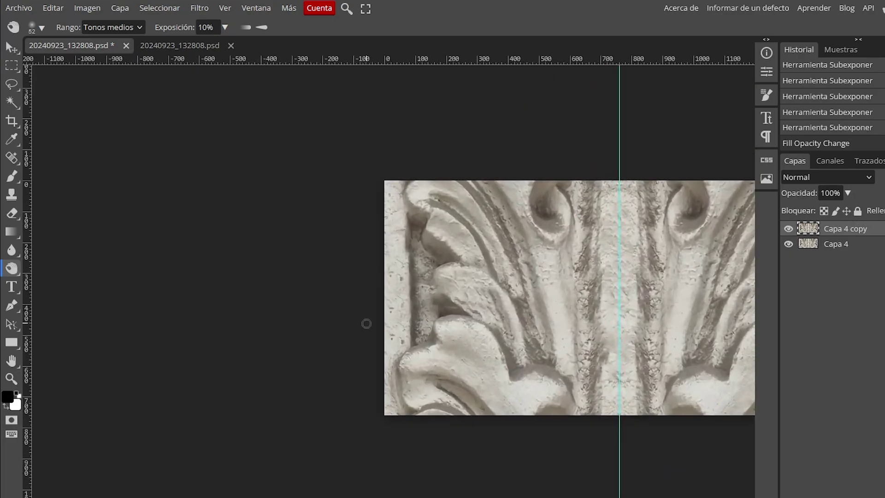
click(788, 229)
click(788, 229)
click(788, 229)
click(788, 228)
click(786, 229)
click(786, 229)
- Merge the Capa 4 copy and Capa 4 layers into one
drag(599, 335, 429, 326)
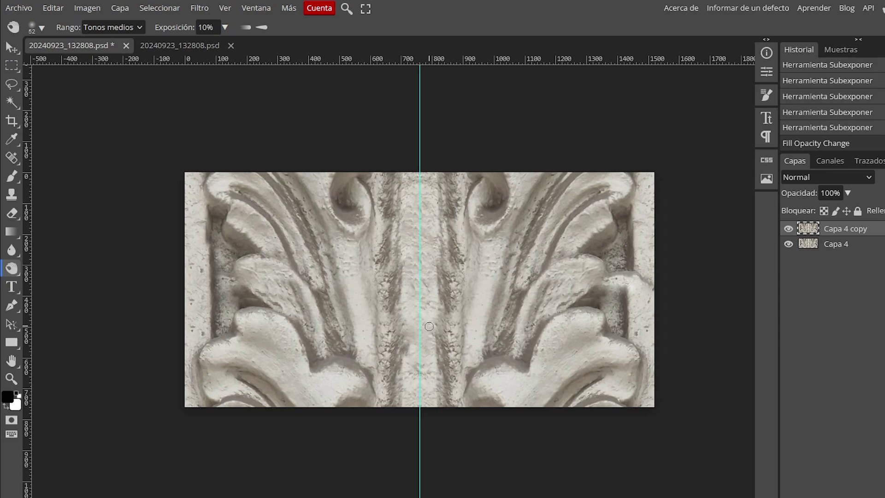
scroll(230, 313, up, 3)
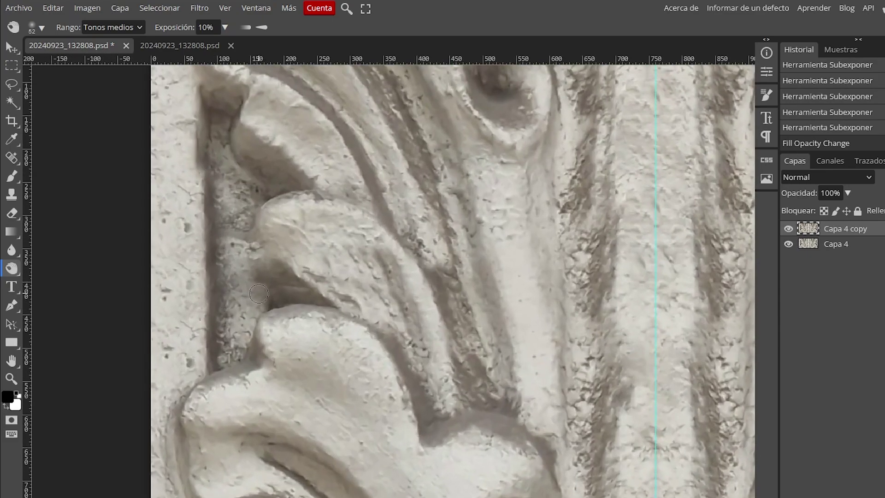
shift+click(843, 246)
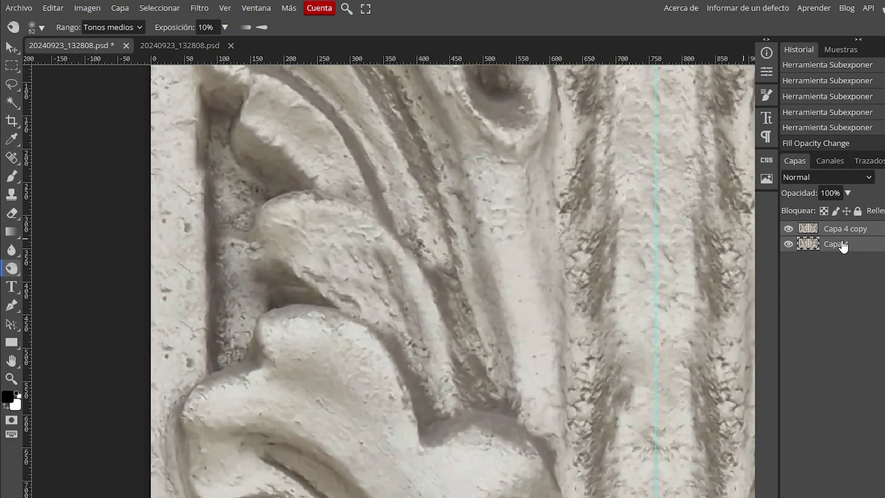
key(ctrl+e)
- Remove the middle and lower dark pits on the flat outer border with the Spot Healing Brush at size 30
drag(312, 280, 453, 276)
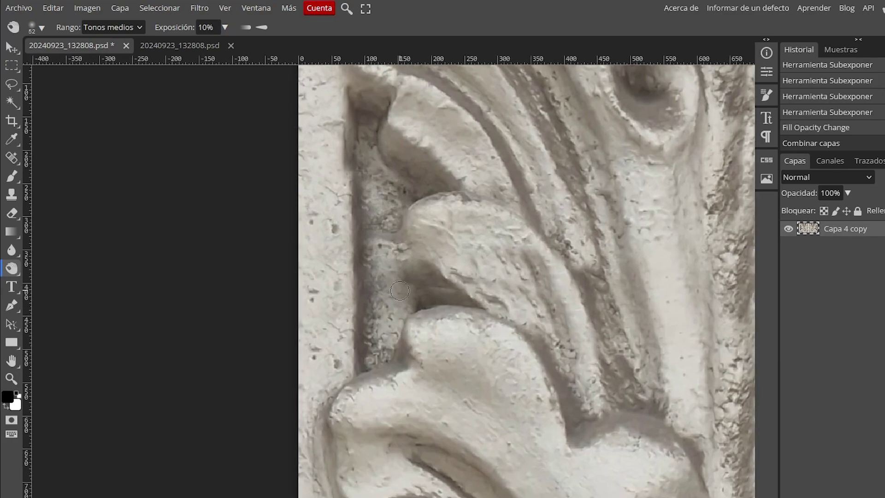
scroll(335, 299, up, 3)
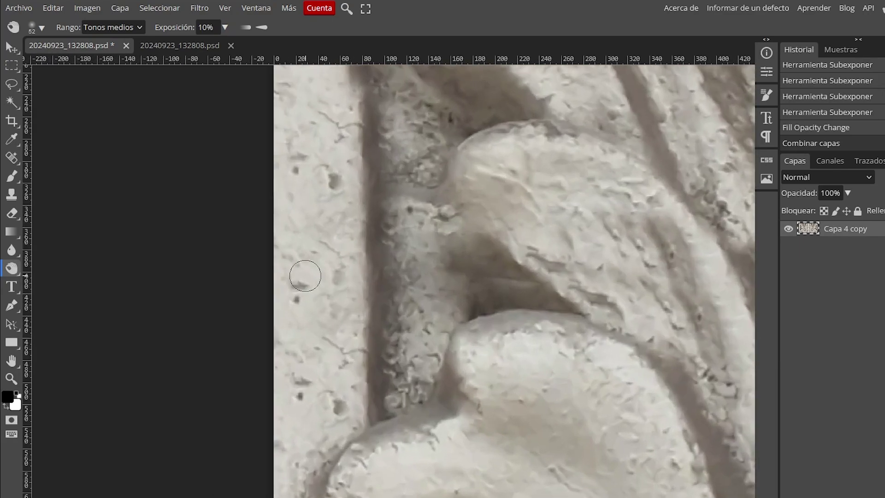
key(j)
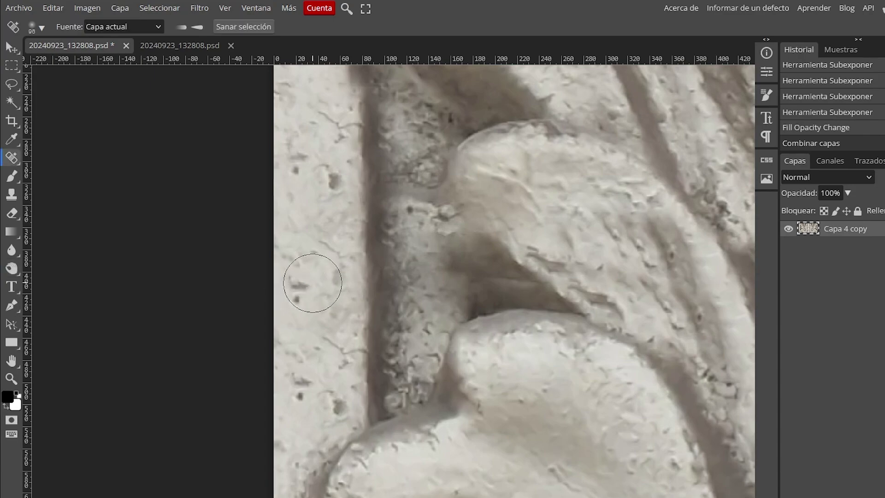
alt+right_drag(316, 283, 297, 299)
drag(304, 298, 284, 281)
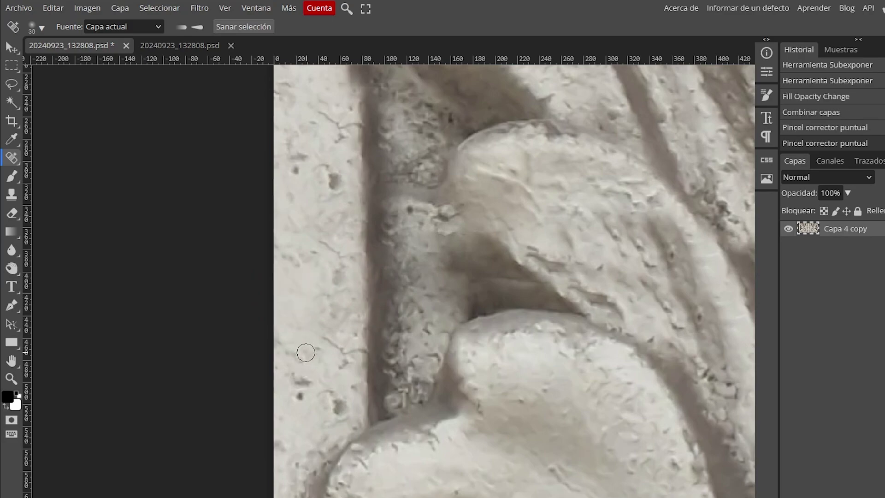
mouse_move(304, 382)
mouse_down()
mouse_move(299, 395)
mouse_move(325, 400)
mouse_up()
- Heal the remaining pits, cracks and marks along the flat outer border next to the recess
scroll(351, 306, up, 2)
scroll(352, 306, left, 1)
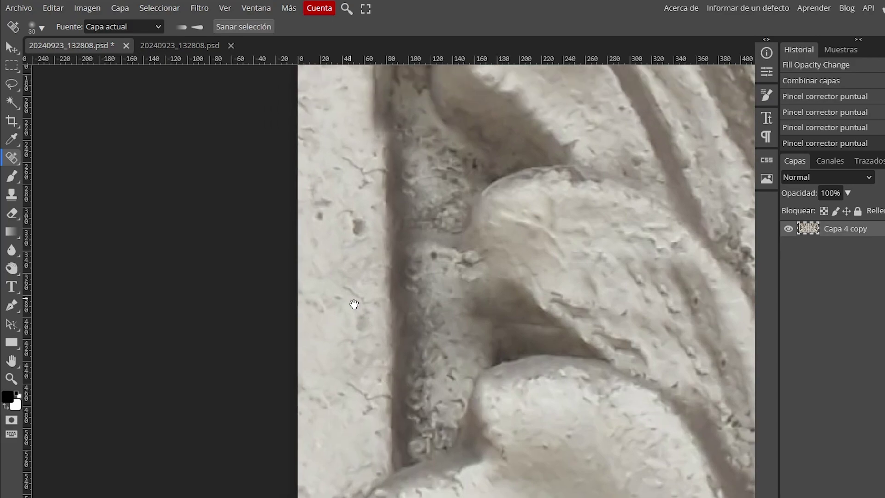
mouse_move(326, 221)
mouse_down()
mouse_move(329, 214)
mouse_move(323, 221)
mouse_move(363, 238)
mouse_move(340, 213)
mouse_up()
mouse_move(355, 172)
mouse_down()
mouse_move(345, 155)
mouse_move(371, 182)
mouse_move(367, 196)
mouse_up()
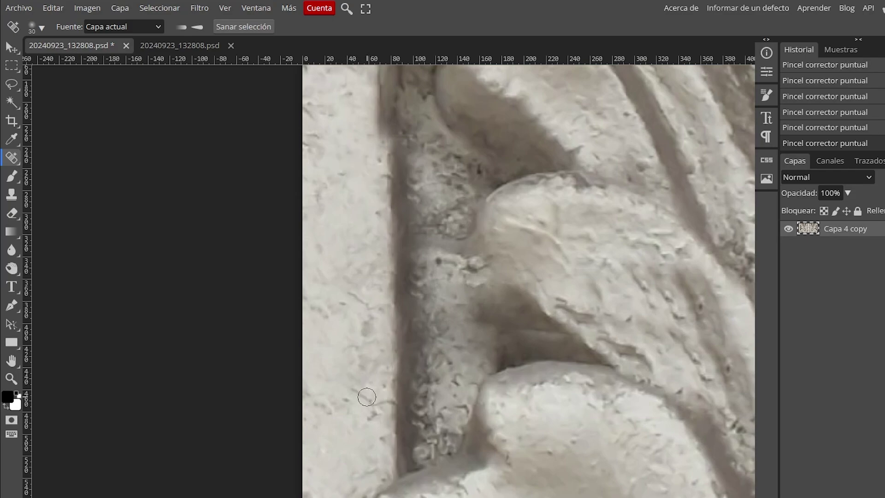
drag(355, 392, 364, 398)
mouse_move(345, 292)
mouse_down()
mouse_move(371, 306)
mouse_move(317, 306)
mouse_up()
mouse_move(331, 411)
mouse_down()
mouse_move(317, 401)
mouse_move(339, 389)
mouse_up()
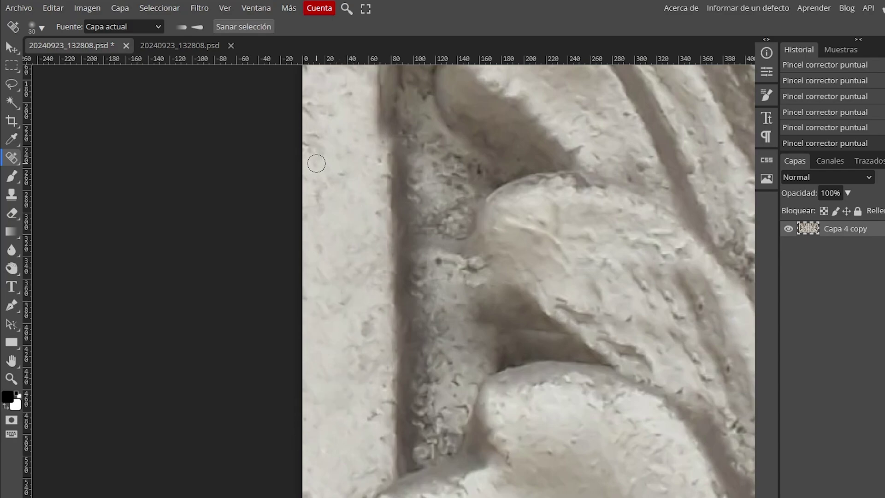
- Make a rectangular selection of the retouched half of the texture, from its outer edge toward the centre guide
scroll(336, 283, down, 5)
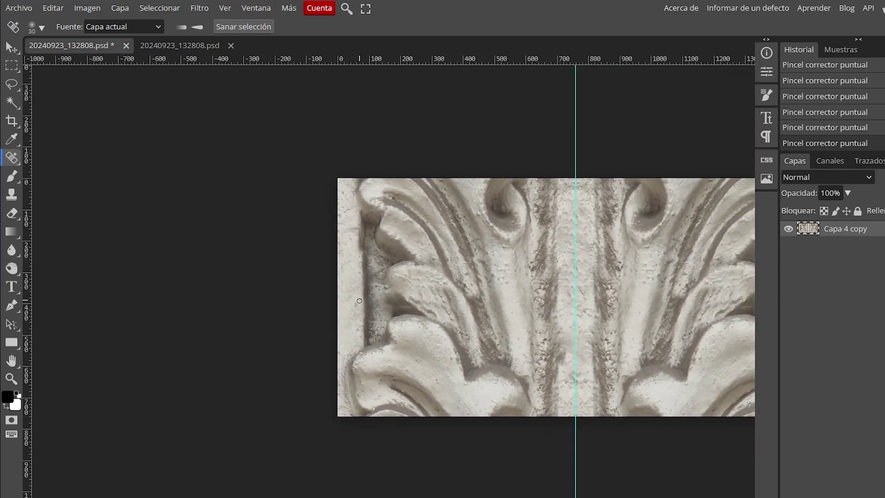
key(m)
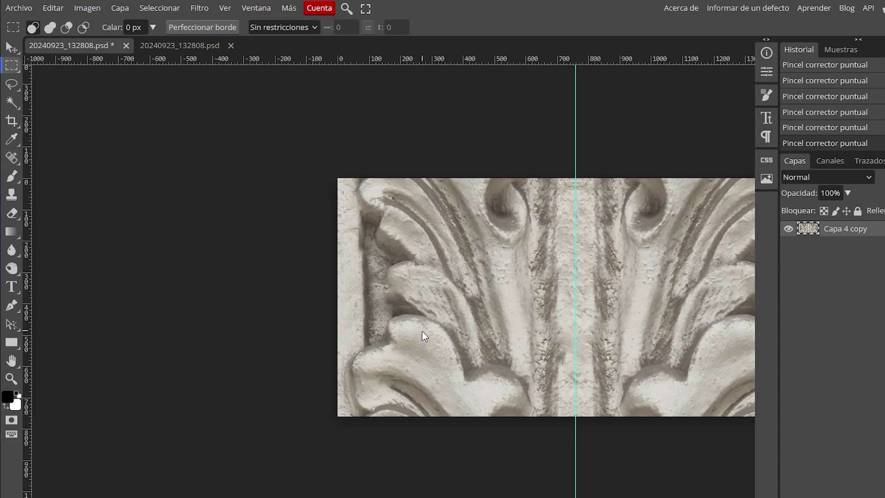
drag(337, 178, 543, 458)
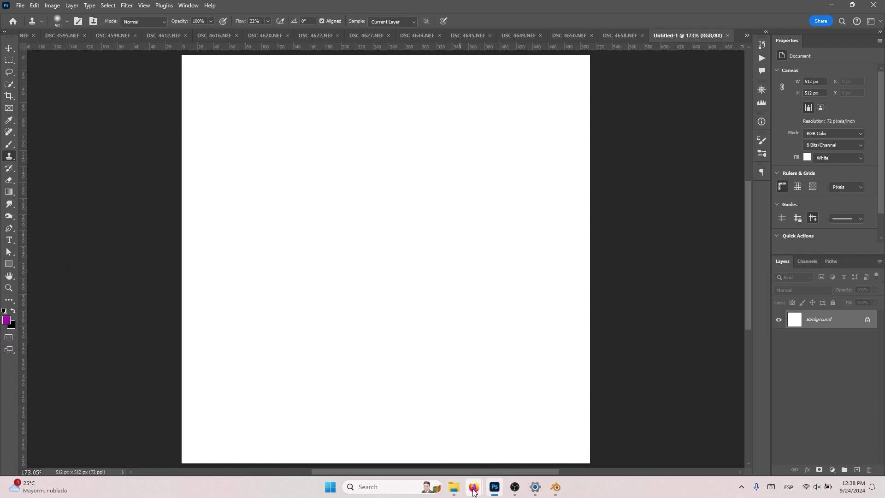
- Switch to Photopea in Firefox and close the original ornament photo document, keeping the mirrored texture open
mouse_move(474, 486)
click(507, 433)
click(195, 45)
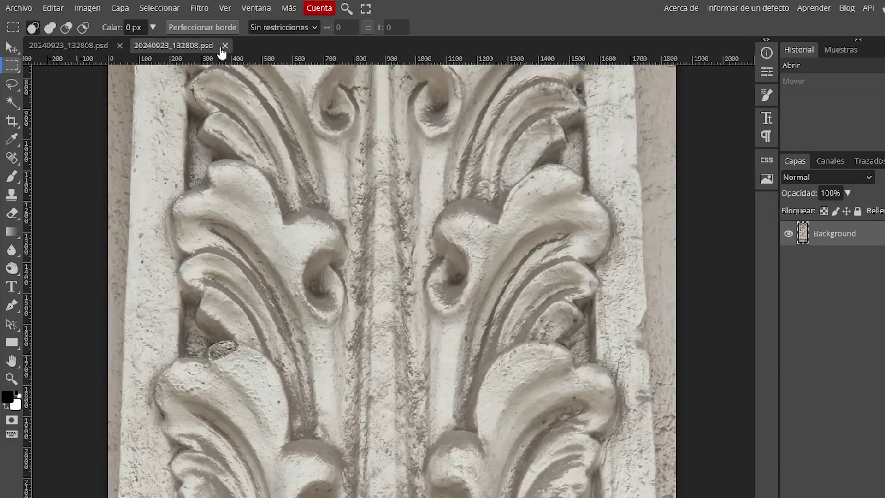
click(225, 45)
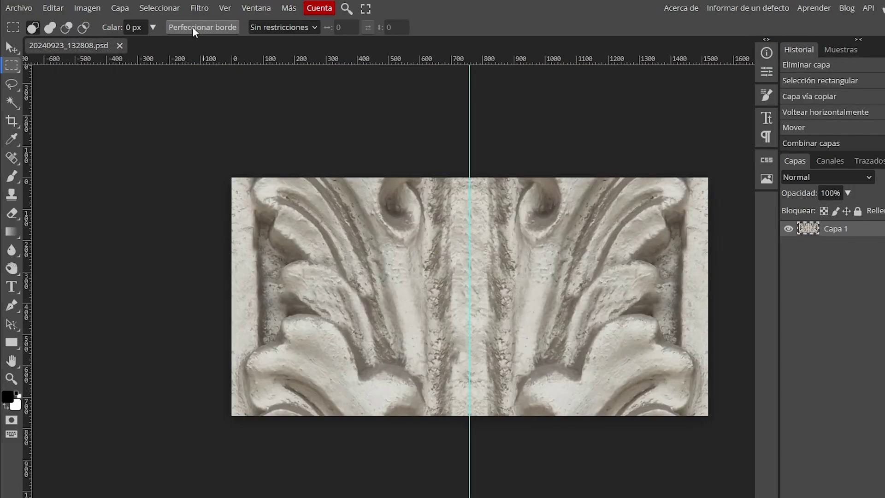
- Open the 3D Normal Map filter for the mirrored texture layer
click(192, 13)
mouse_move(241, 143)
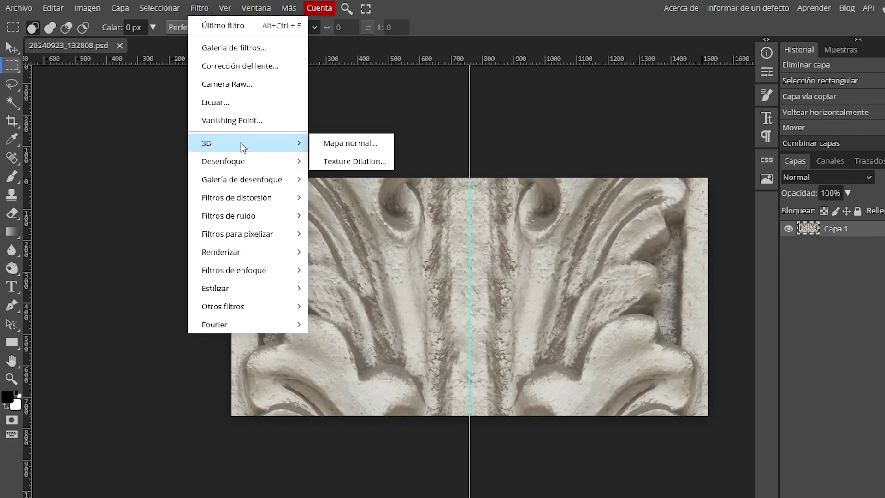
click(353, 142)
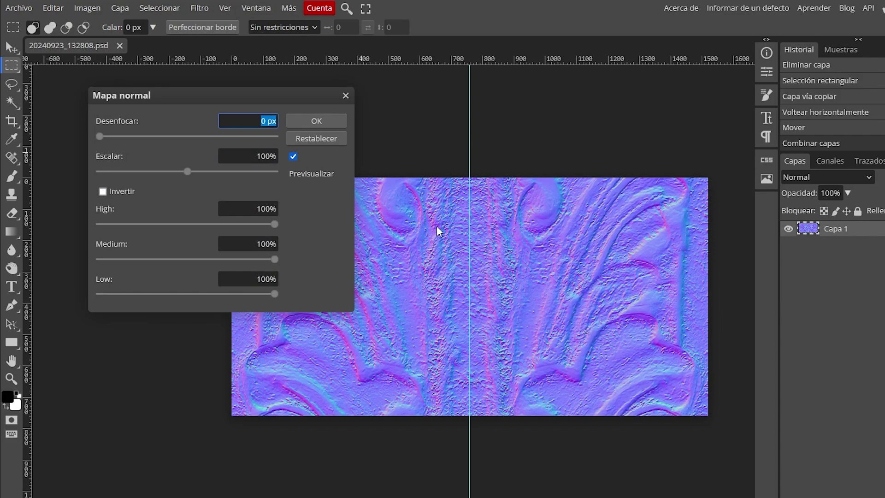
- Try scales of 133% and 95% and the inverted option on the normal map, restoring 100% scale without inversion
drag(187, 173, 253, 176)
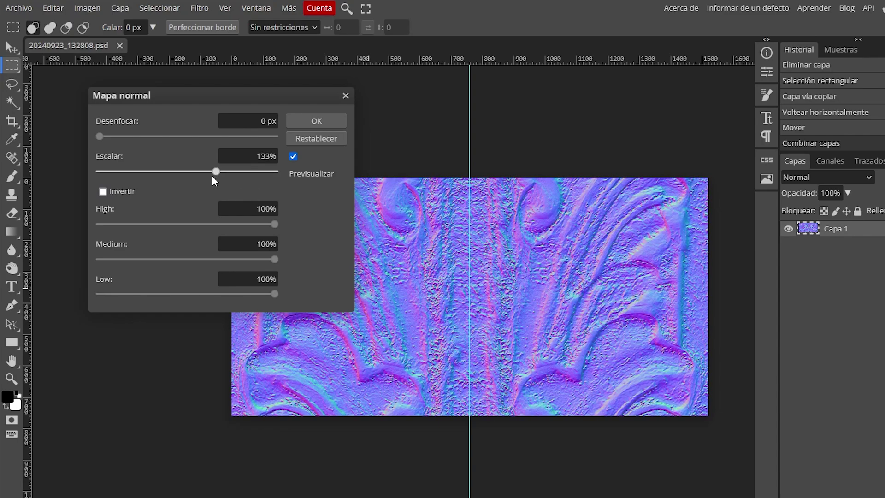
drag(212, 175, 183, 172)
click(249, 155)
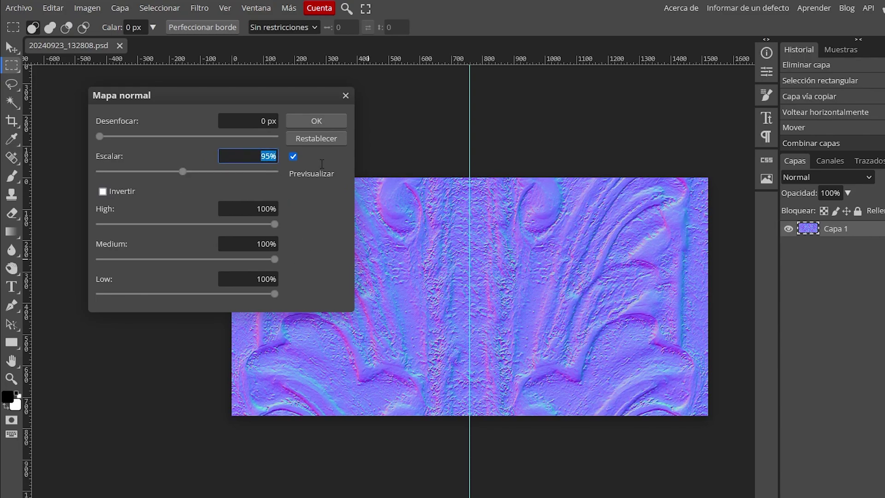
text(100)
click(103, 192)
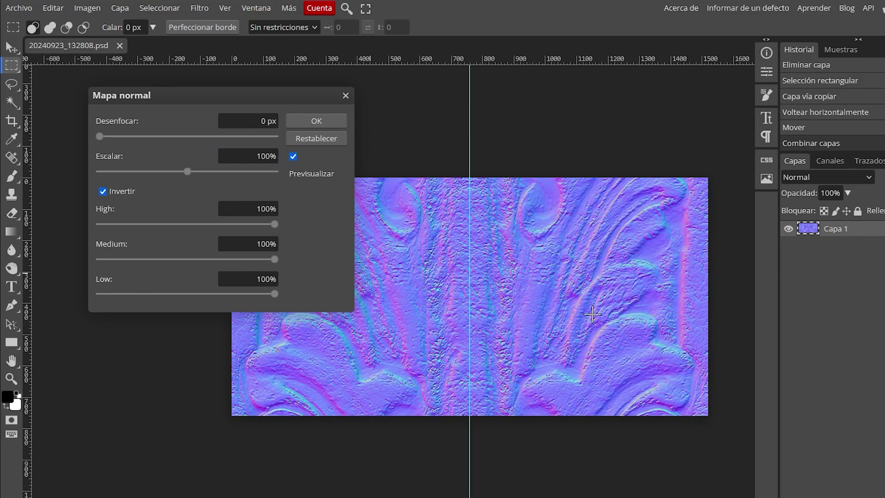
click(103, 191)
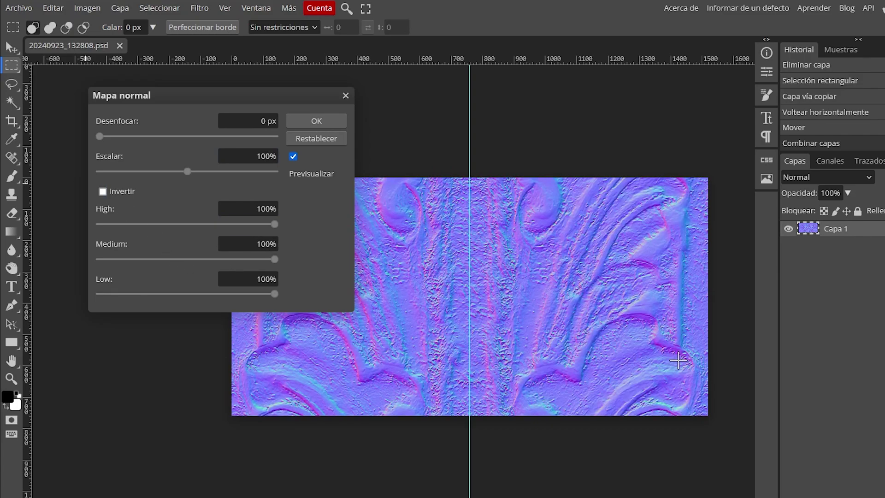
- Apply the Normal Map filter to the texture layer and begin exporting the result
click(316, 118)
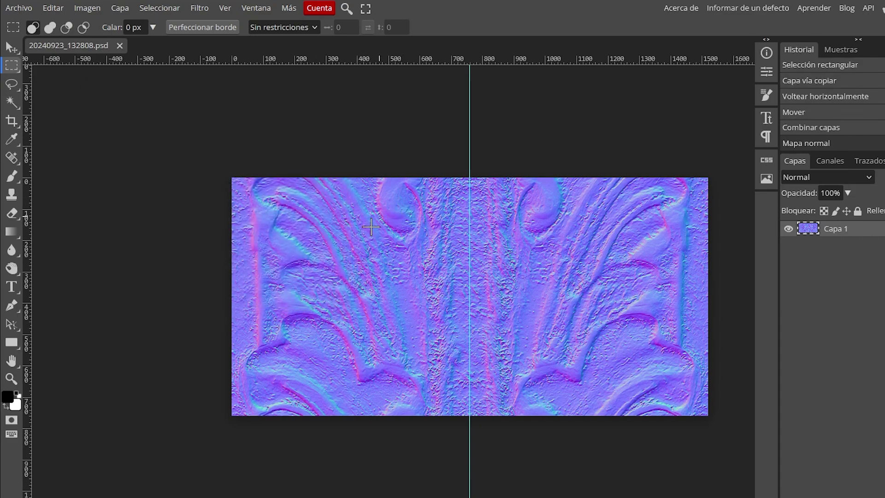
click(19, 8)
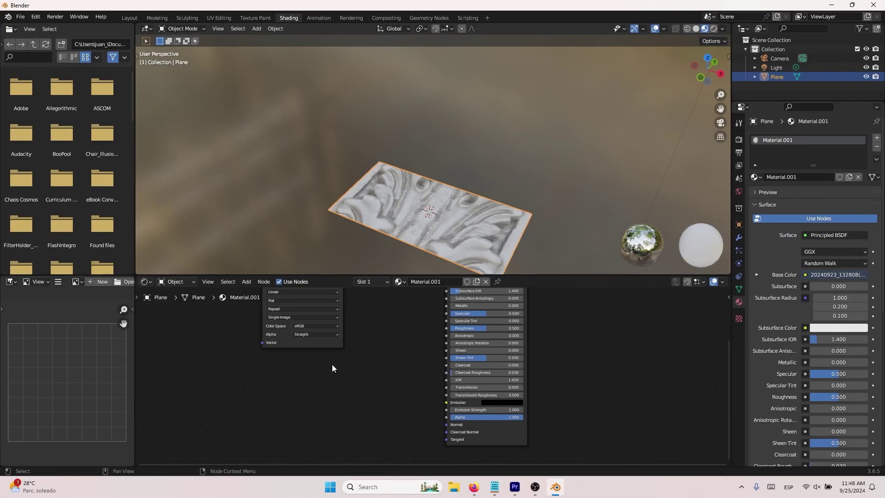
- In Blender, duplicate the image texture node below the original and load 20240923_132808(2).jpg into the copy
click(327, 343)
key(shift+d)
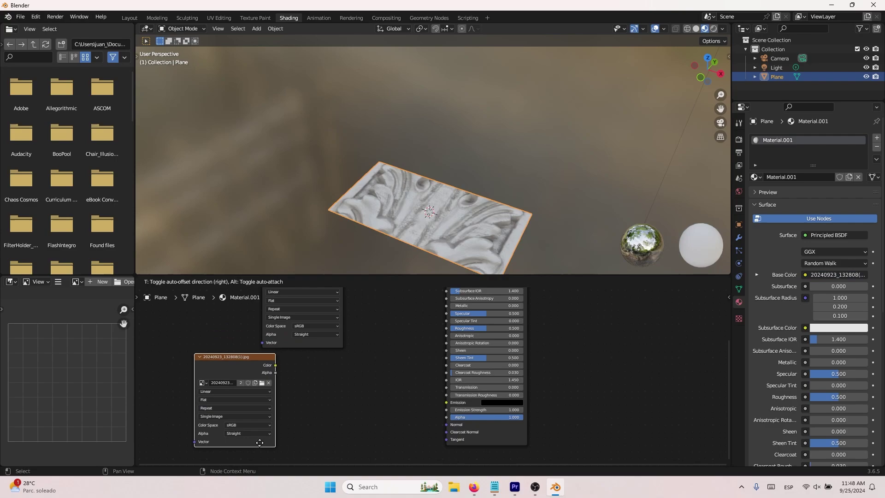
click(259, 444)
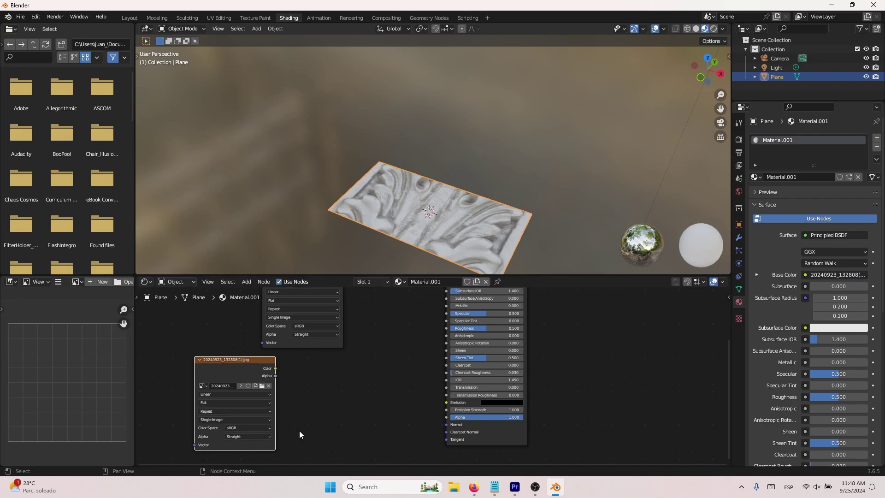
click(262, 386)
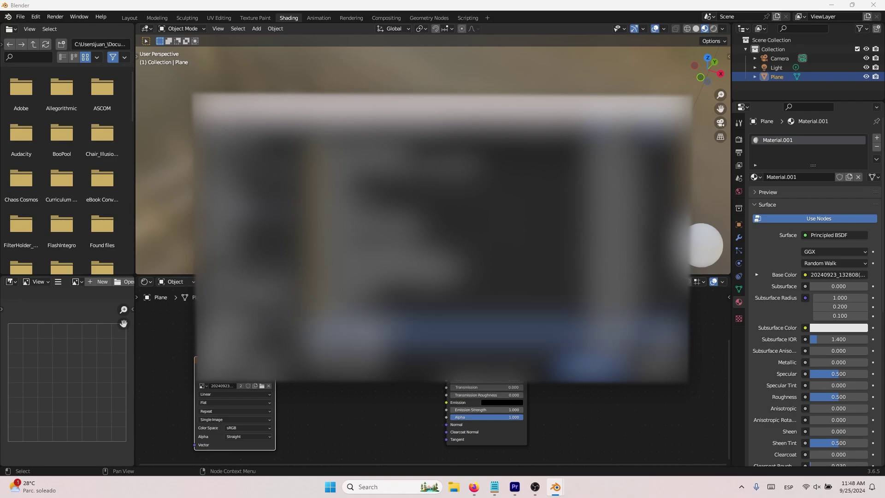
key(Return)
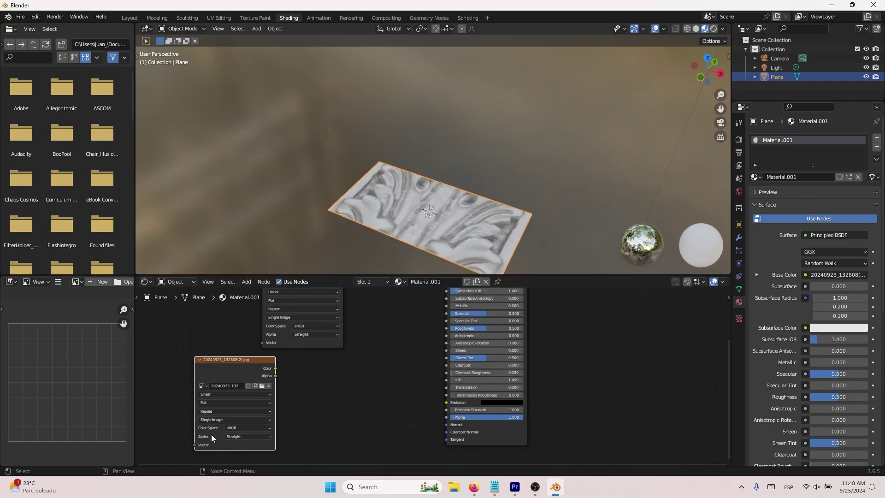
- Connect the Color output of the duplicated image node to the Normal input of the Principled BSDF
scroll(211, 434, up, 2)
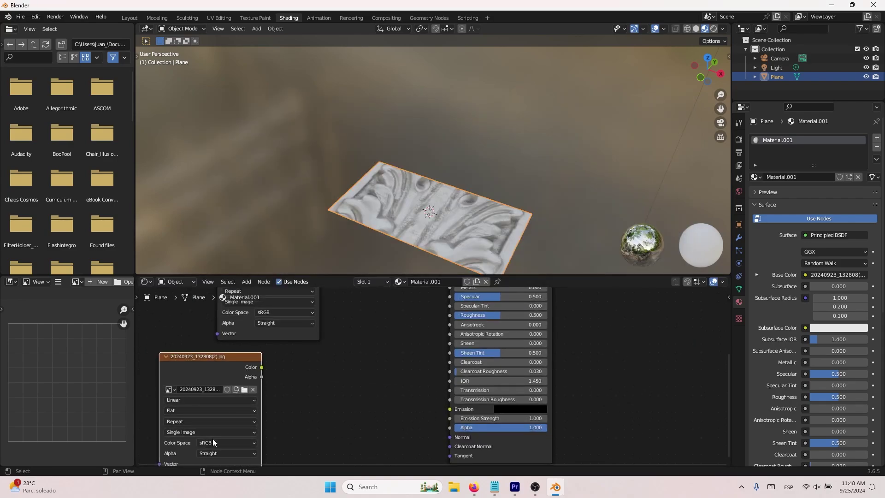
click(213, 441)
middle_drag(294, 410, 351, 396)
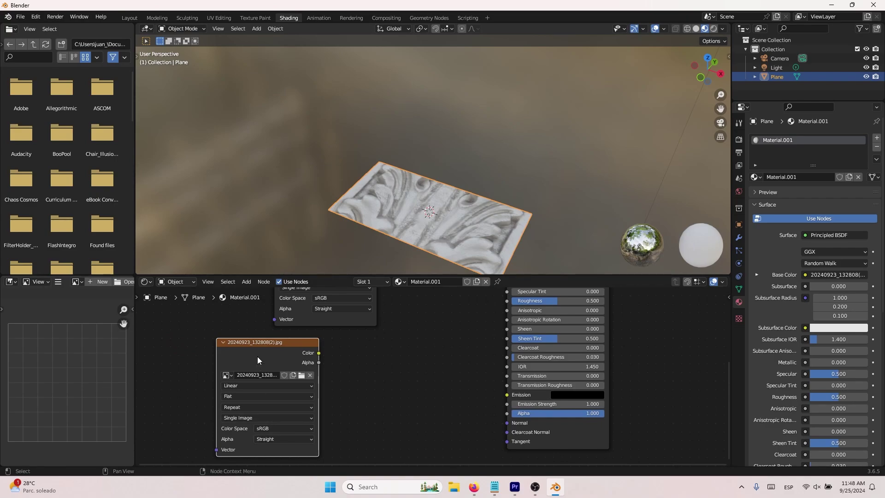
drag(318, 353, 507, 422)
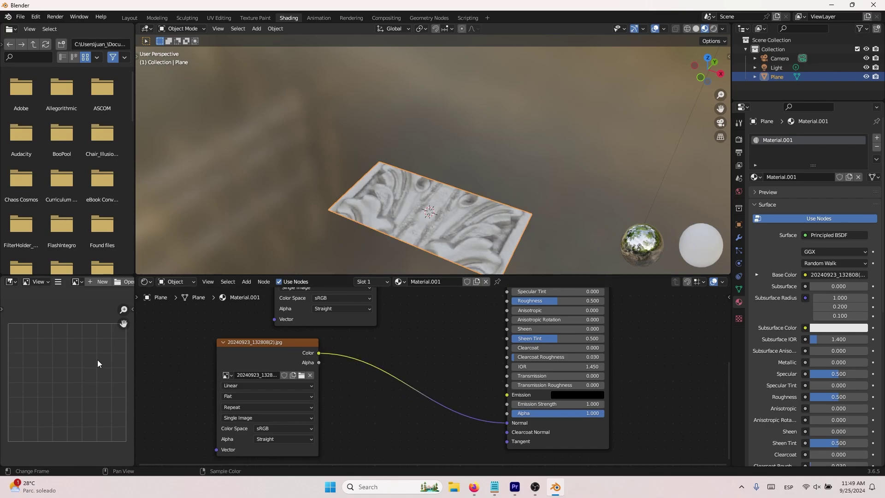
- Display 20240923_132808(2).jpg in the image editor and set its texture node's color space to Non-Color
click(81, 282)
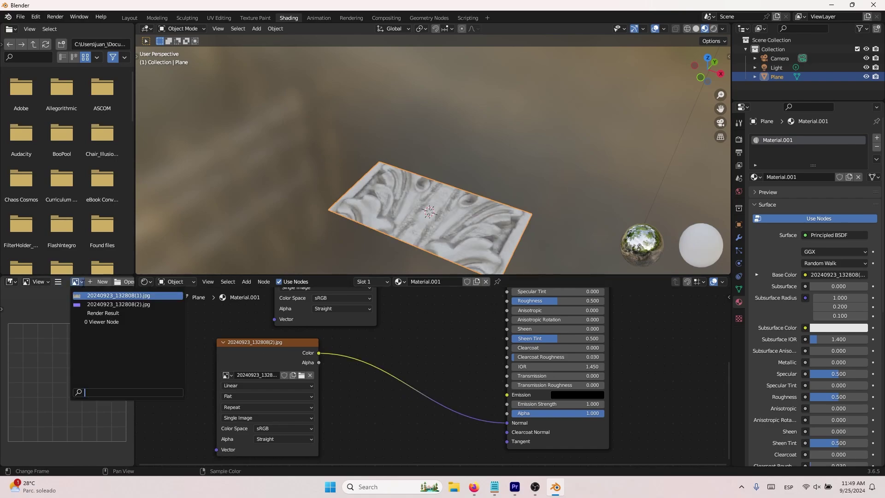
click(115, 304)
scroll(112, 391, down, 3)
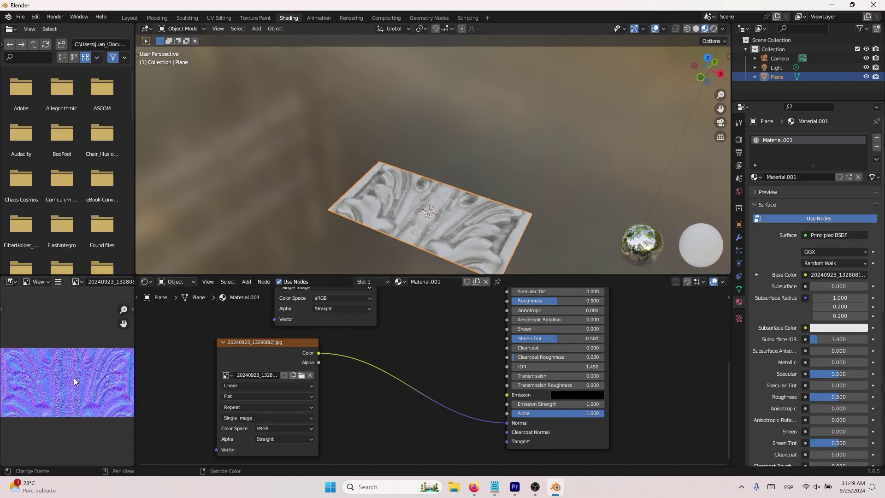
click(305, 427)
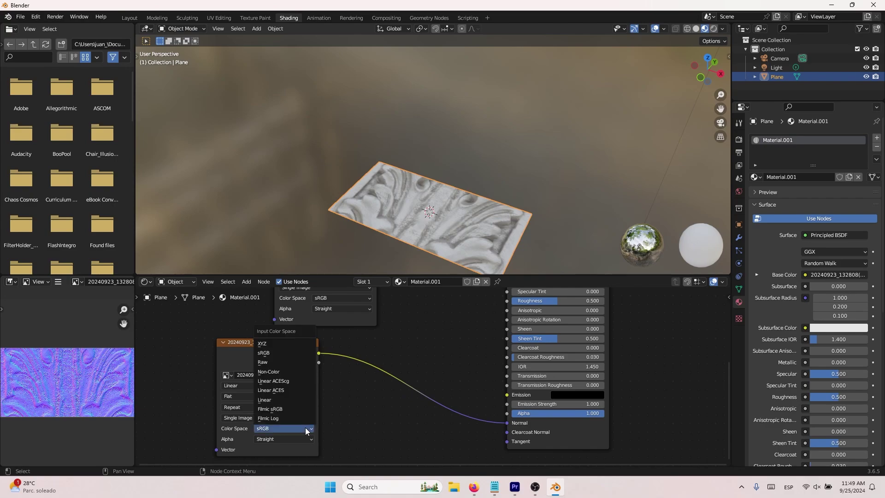
click(267, 372)
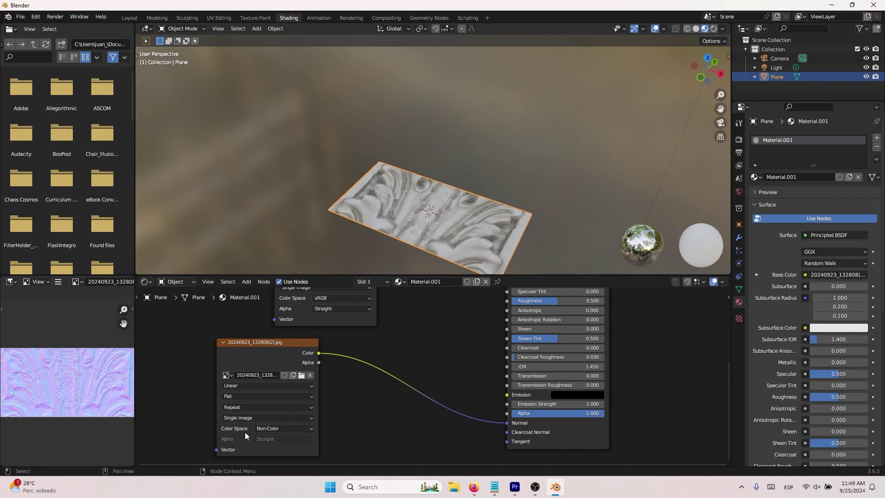
- Compare the Linear ACEScg, Filmic sRGB and sRGB color spaces on the normal map image, then return it to Non-Color
click(262, 427)
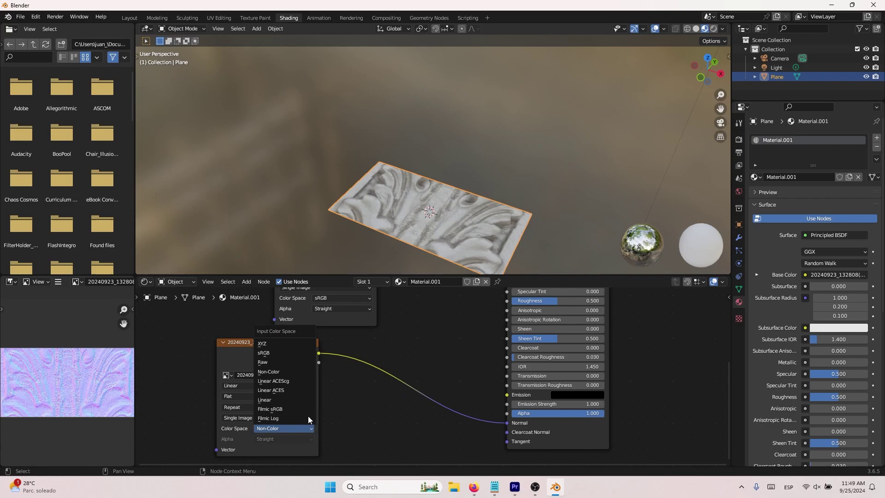
click(286, 381)
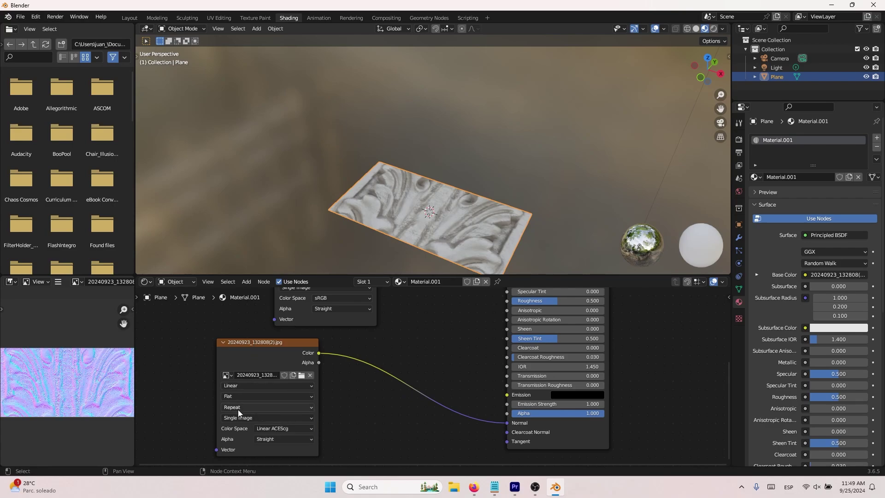
click(276, 431)
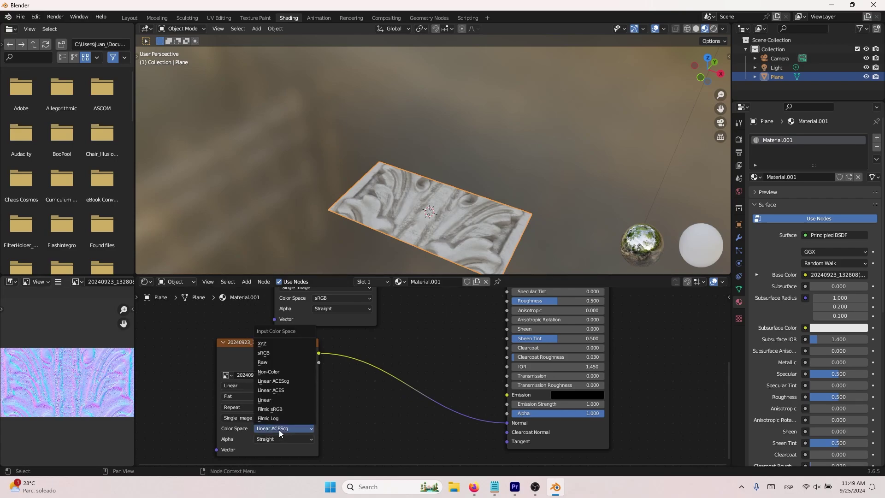
click(289, 407)
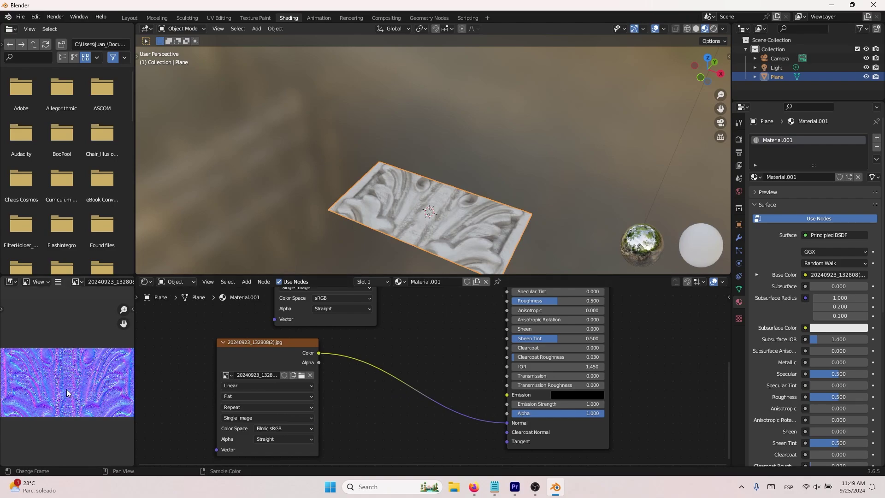
click(290, 429)
click(295, 353)
click(307, 429)
click(285, 372)
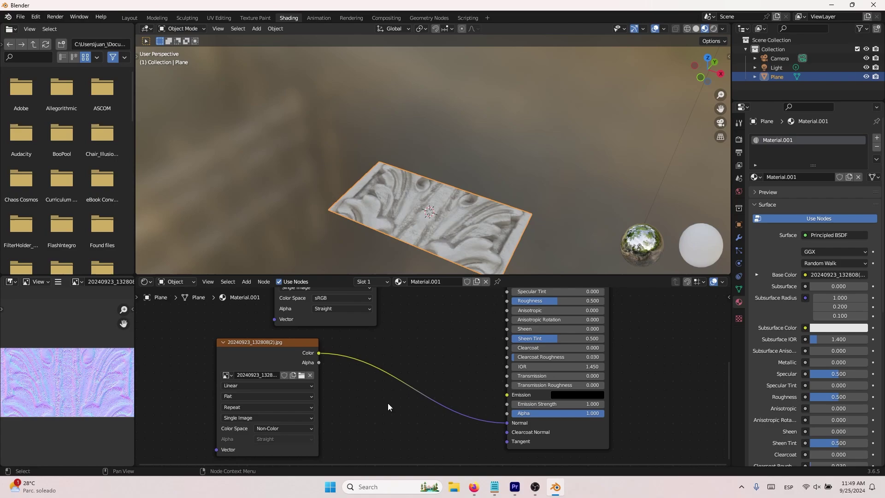
- Insert a Normal Map node on the link between the normal map image and the Principled BSDF
key(shift+a)
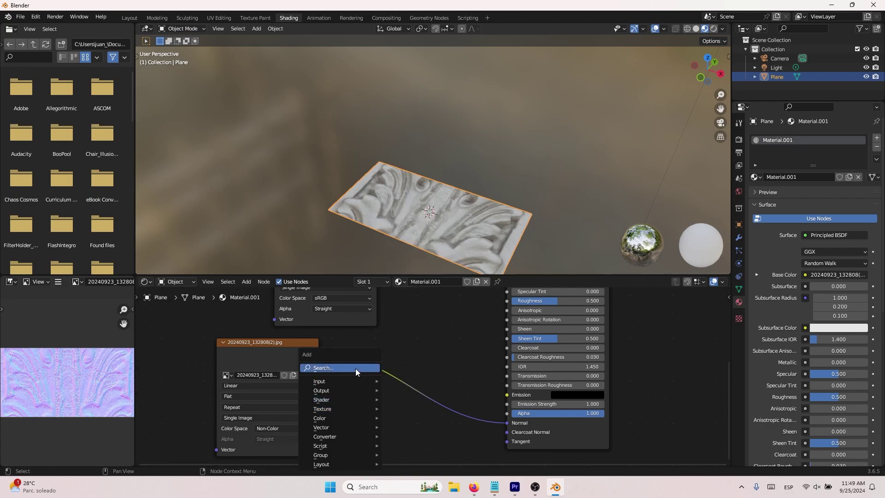
text(norma)
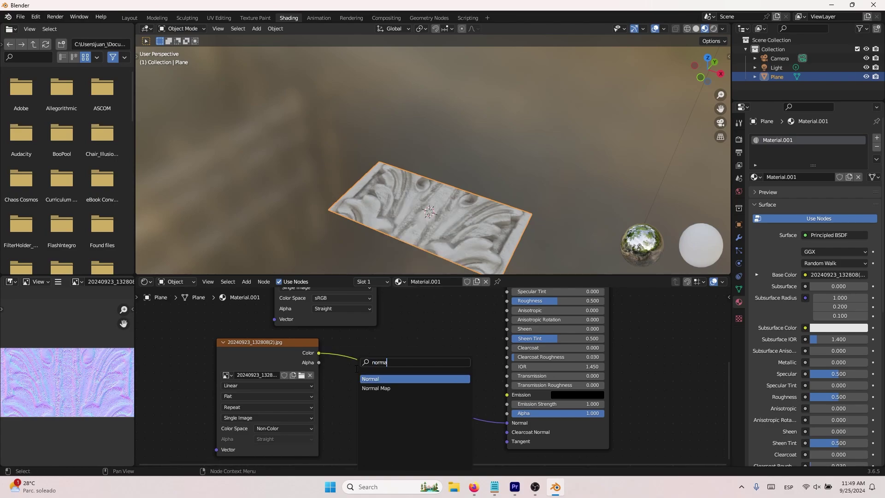
click(376, 388)
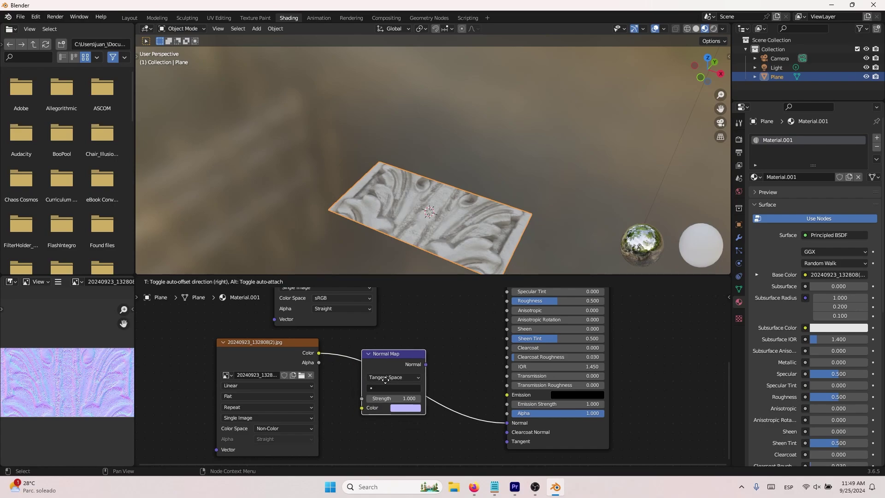
click(393, 382)
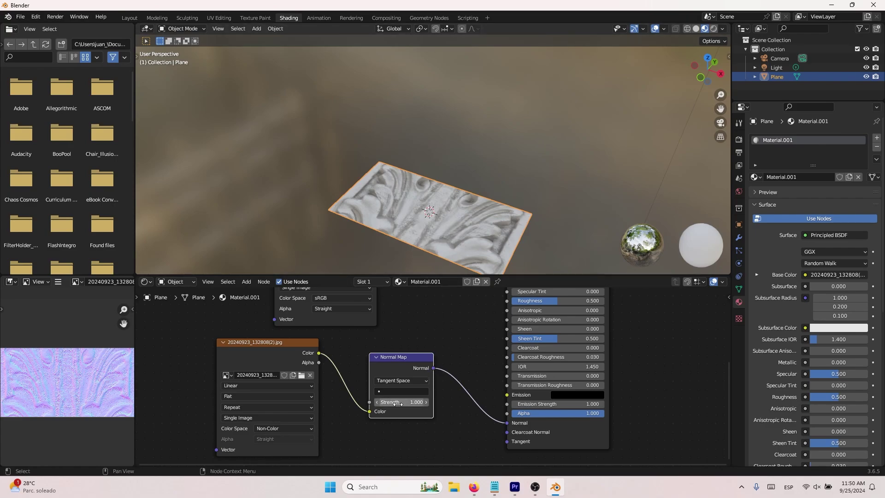
scroll(399, 405, up, 1)
scroll(399, 404, up, 3)
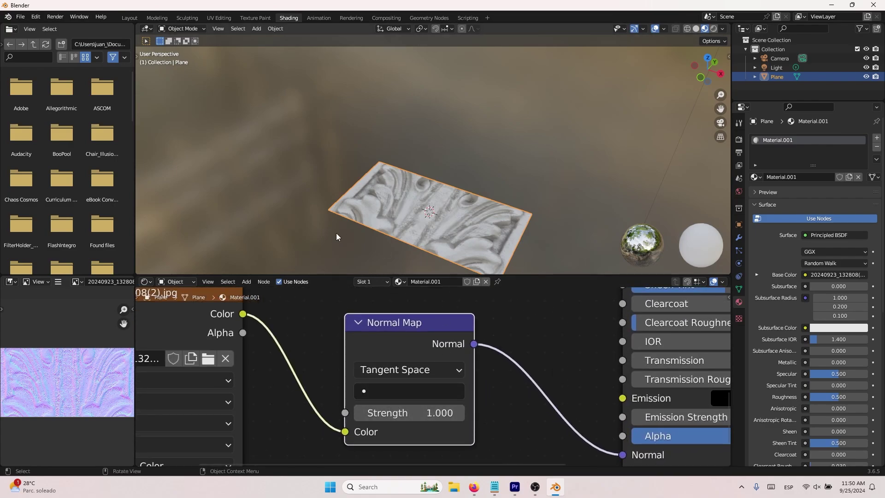
- Switch to the Modeling workspace in Object Mode and delete the light from the scene
click(157, 17)
key(Tab)
middle_drag(387, 277, 386, 299)
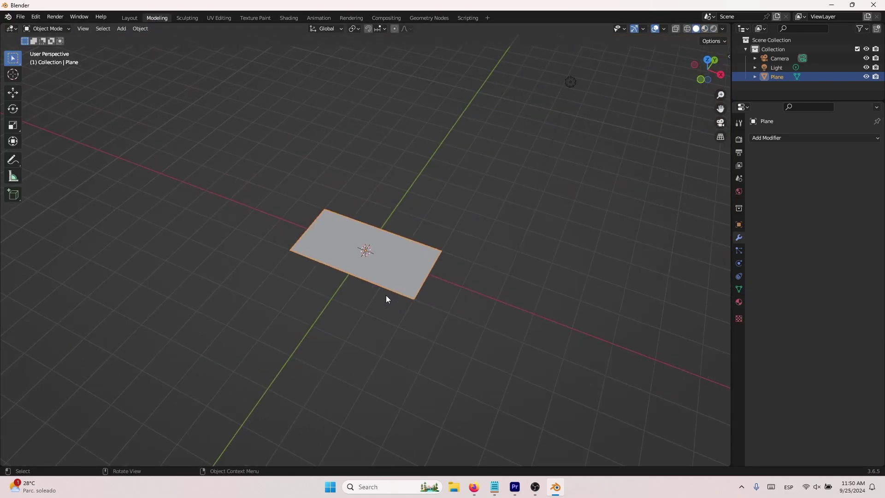
click(570, 83)
key(Delete)
middle_drag(463, 208, 429, 239)
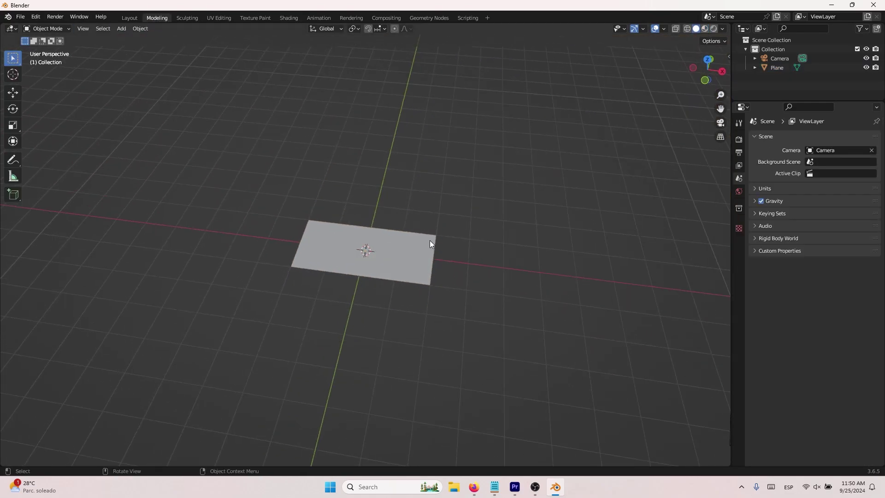
- Rotate the textured plane 90 degrees about the global X axis so it stands upright
click(428, 239)
key(r)
text(x)
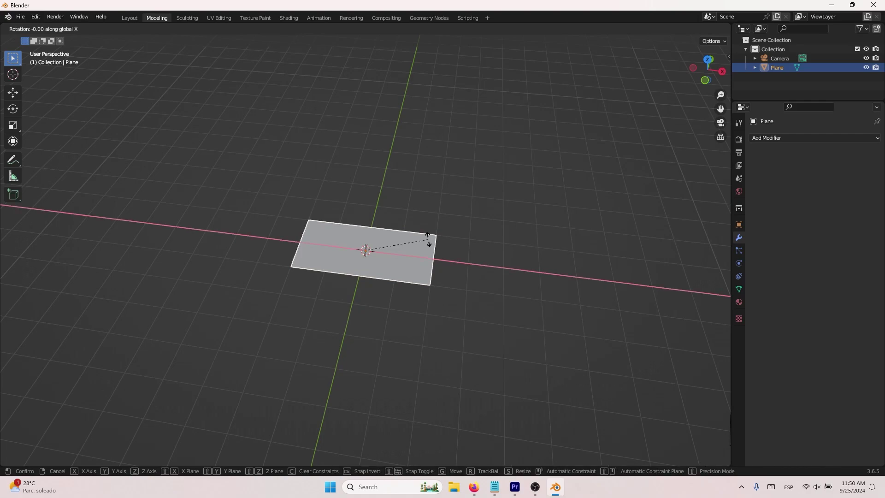
text(90)
key(Return)
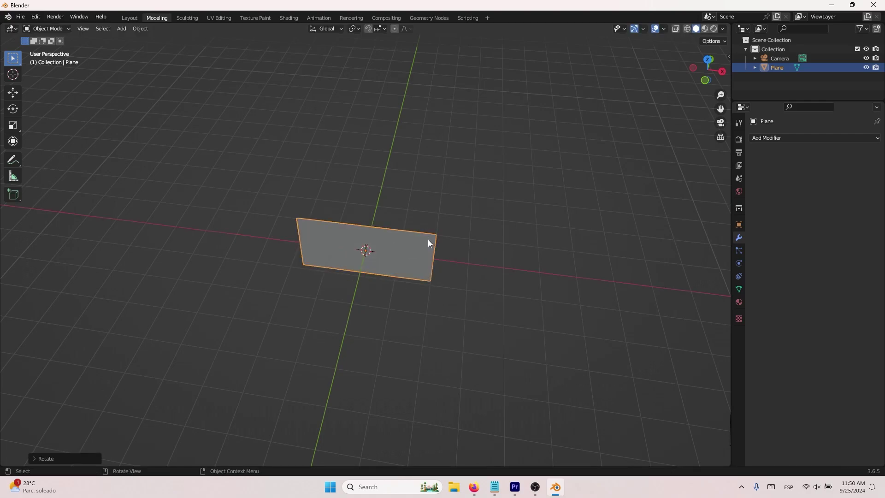
- Add an Array modifier to the upright plane
middle_drag(427, 239, 419, 280)
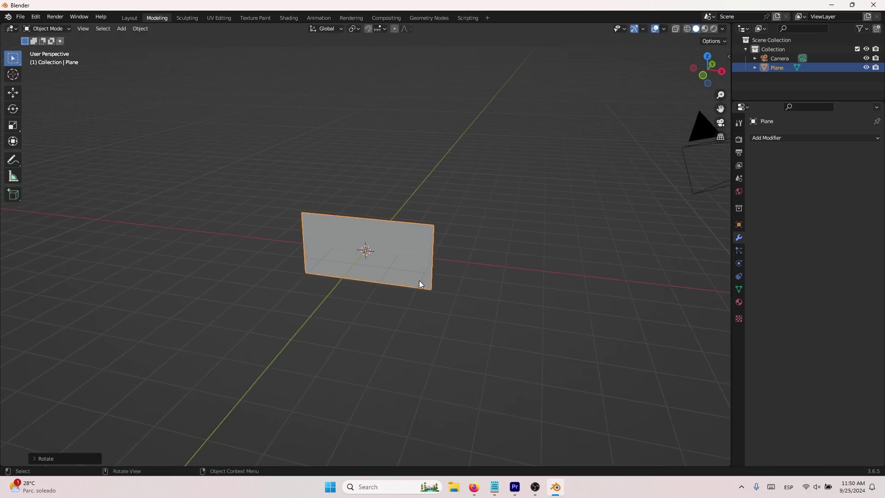
click(788, 138)
click(715, 163)
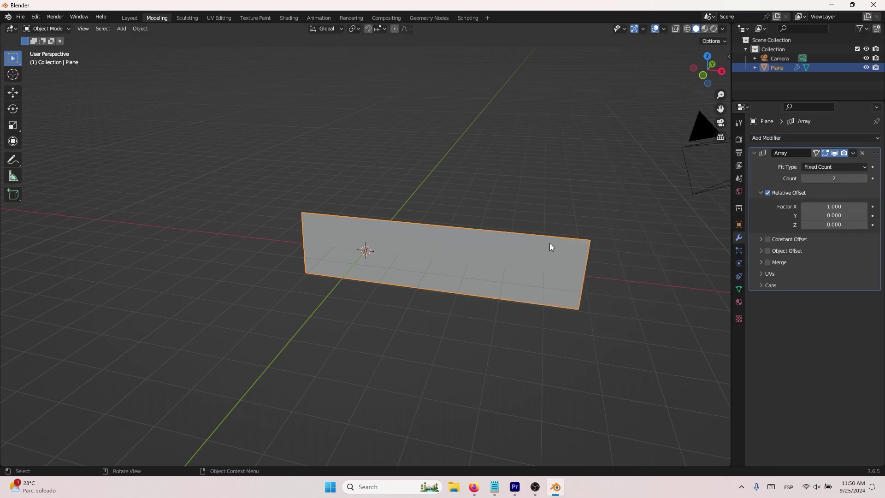
- Apply the upright plane's rotation and set its array's relative offset factors to X 0 and Z 1
key(ctrl+a)
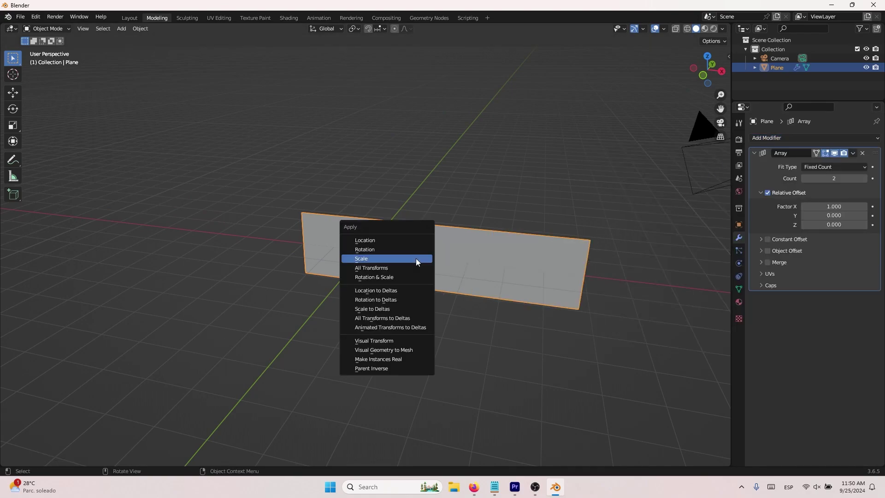
click(397, 249)
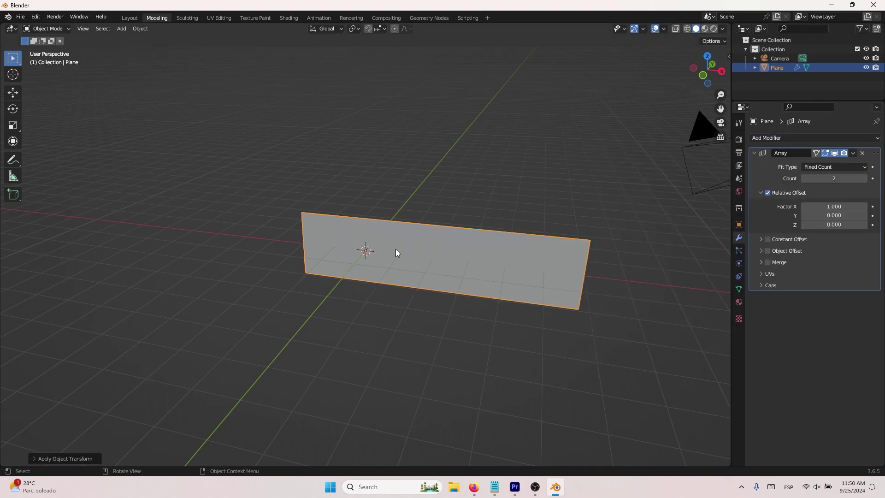
click(833, 207)
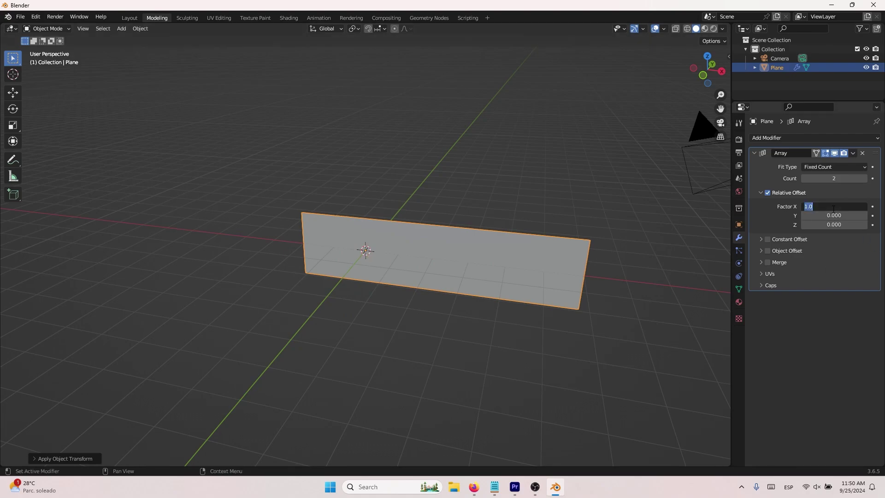
text(0)
key(Return)
click(843, 225)
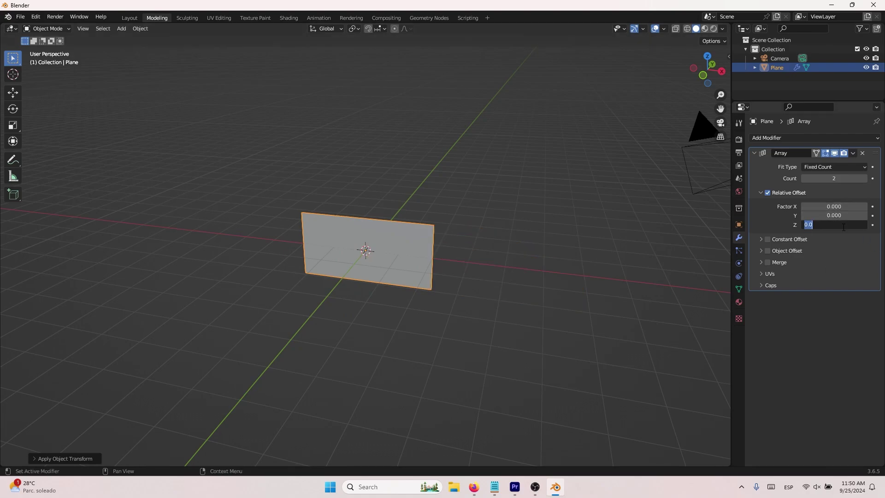
text(1)
key(Return)
- Set the plane's Array modifier count to 5
click(853, 179)
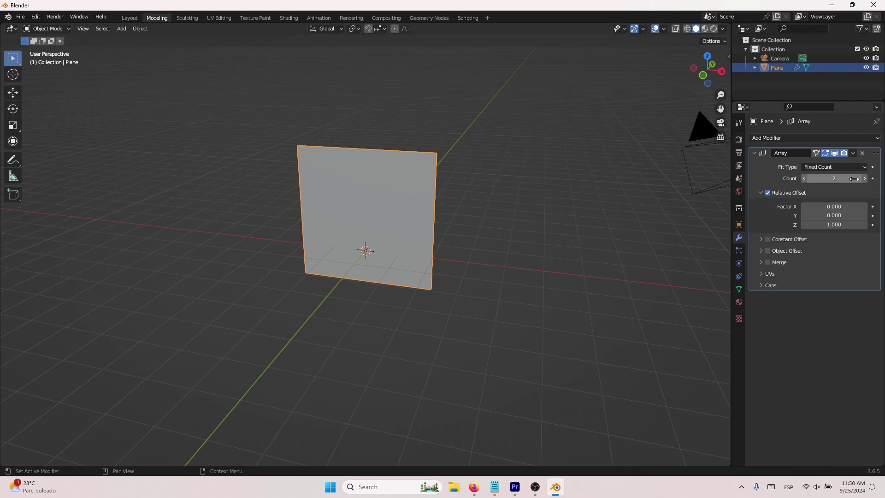
text(5)
key(Return)
- Add a Sun light and move it up beside the plane to about X 7.1, Y -1.9, Z 6.3 m
middle_drag(497, 250, 430, 256)
key(shift+a)
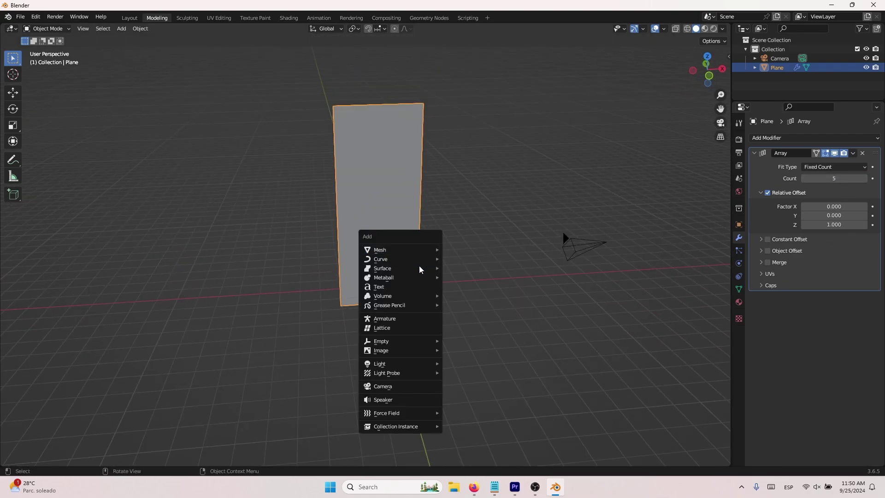
mouse_move(428, 364)
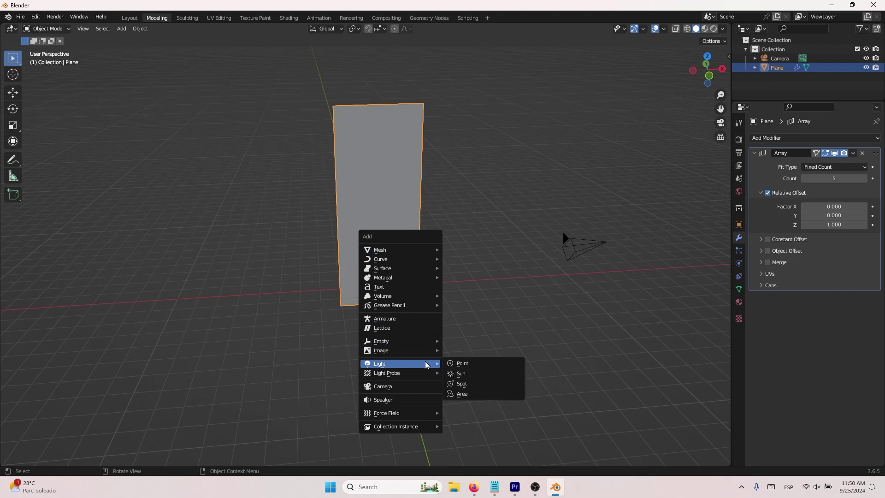
click(476, 375)
middle_drag(395, 288, 478, 270)
key(g)
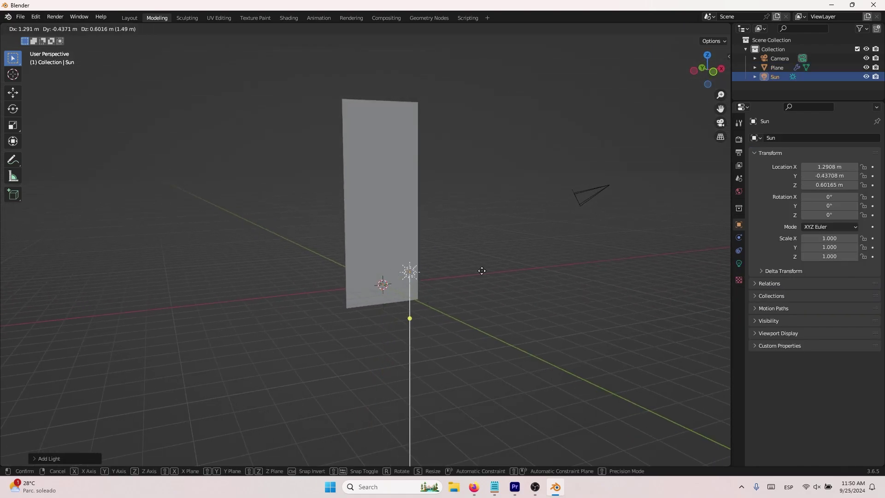
click(567, 170)
- Aim the sun light toward the plane with a rotation of about X 22°, Y 53°, Z 14°
middle_drag(567, 169, 554, 251)
drag(547, 217, 477, 223)
middle_drag(477, 223, 348, 307)
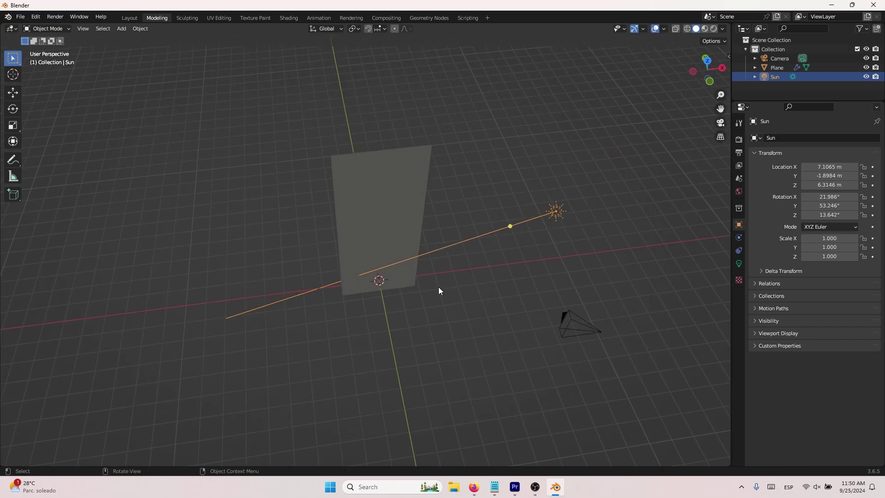
middle_drag(438, 287, 517, 210)
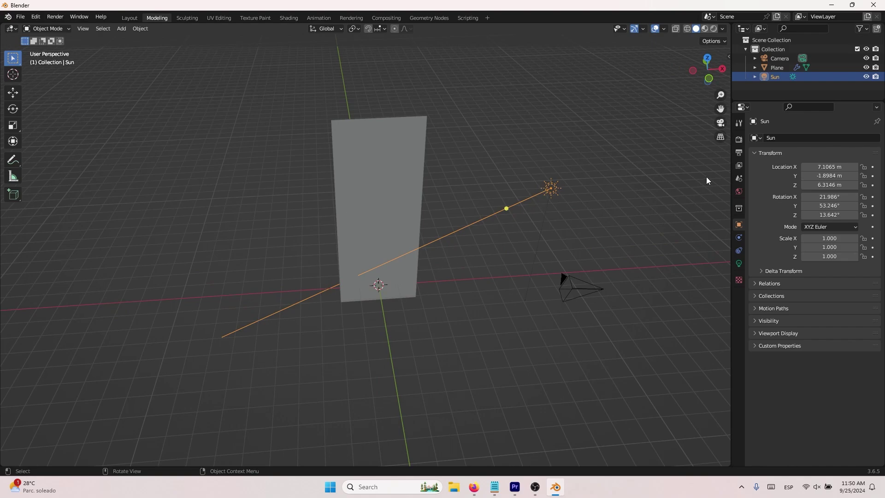
- Set the render engine to Cycles with GPU Compute as the device
click(738, 140)
click(822, 136)
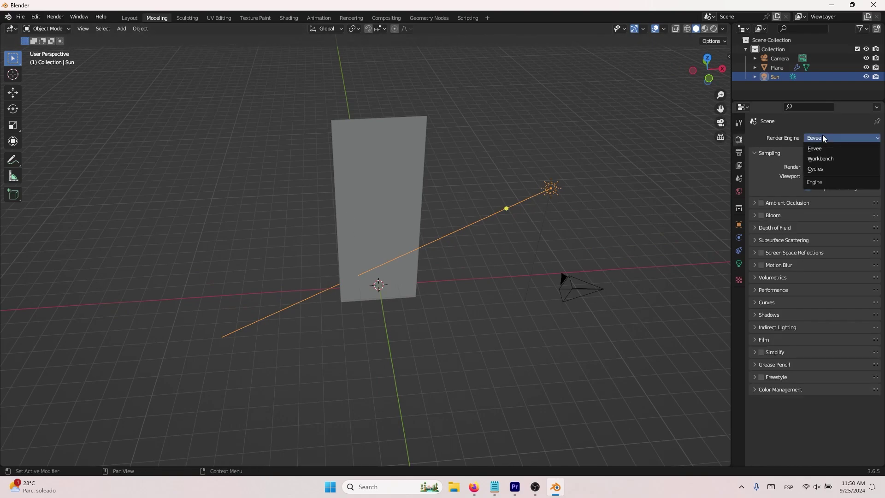
click(834, 168)
click(814, 160)
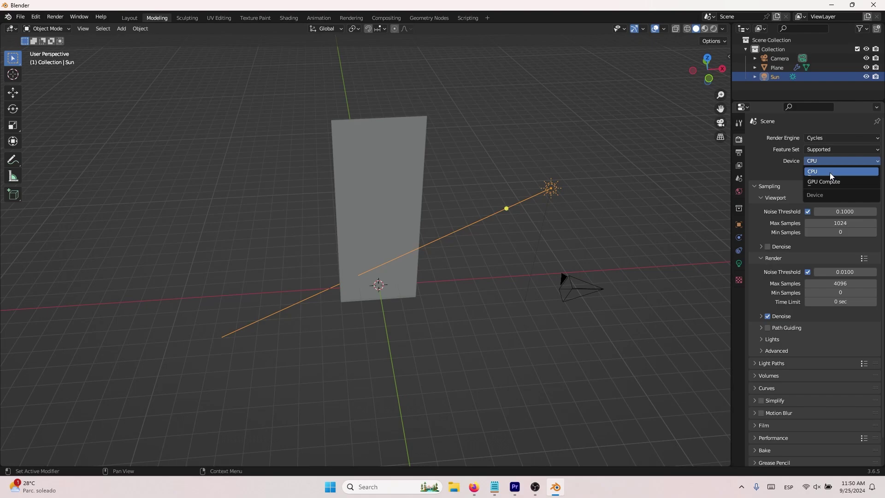
click(831, 180)
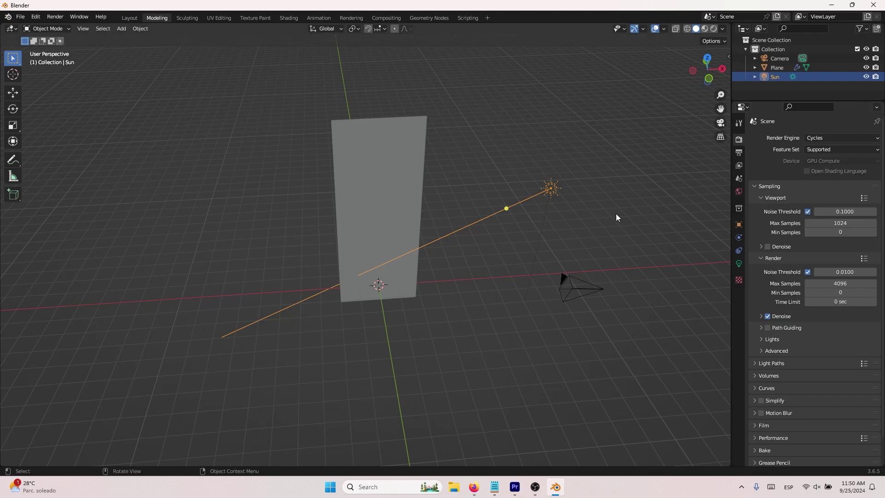
- Preview the arrayed ornament plane in rendered viewport shading
click(714, 28)
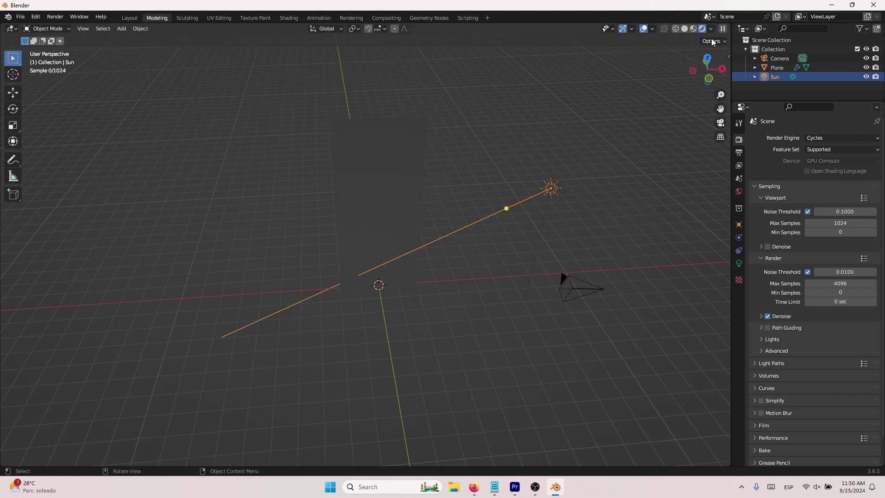
scroll(397, 263, up, 5)
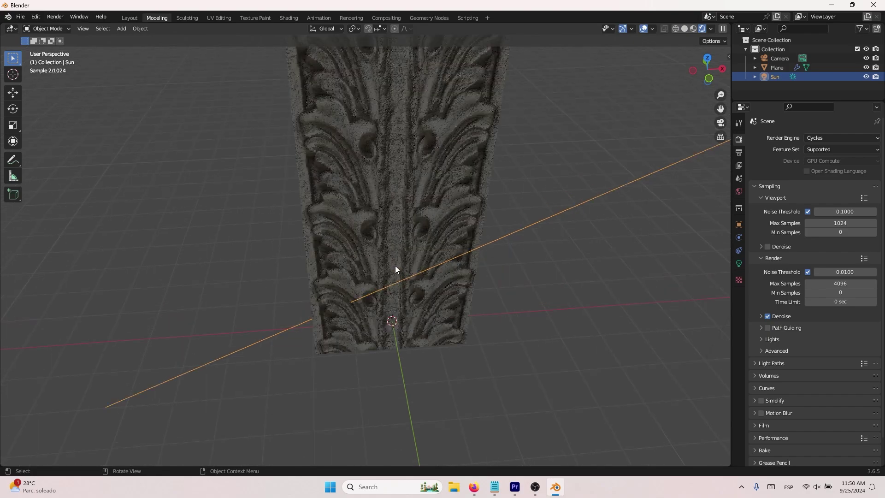
middle_drag(372, 257, 357, 256)
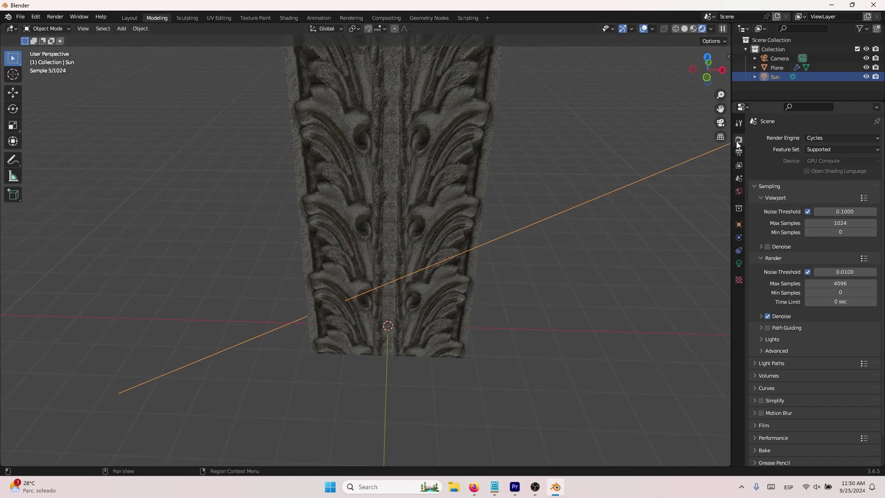
- Set the world background color to black
click(738, 192)
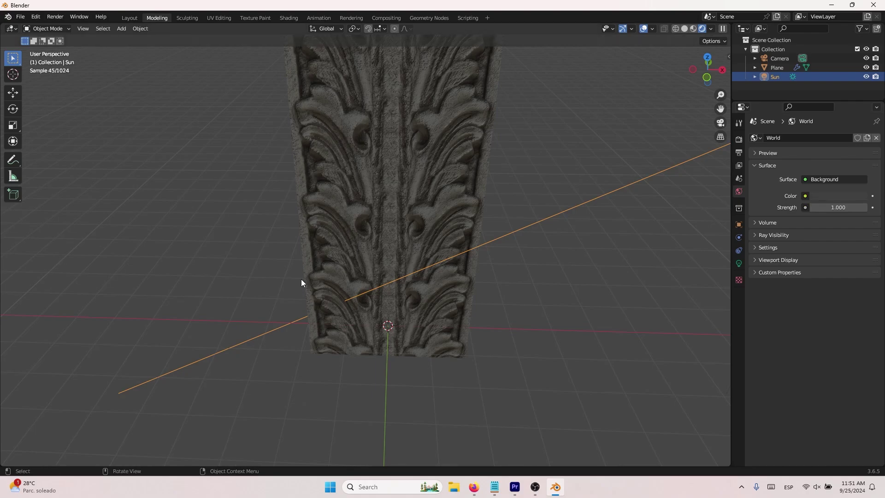
click(825, 197)
drag(860, 115, 860, 131)
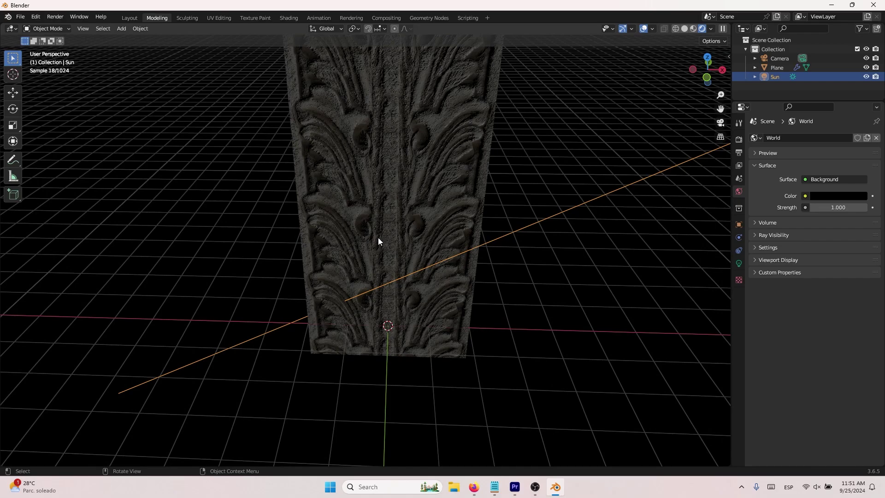
- Return the viewport to solid shading and move the sun light closer to the front of the plane
scroll(451, 285, down, 4)
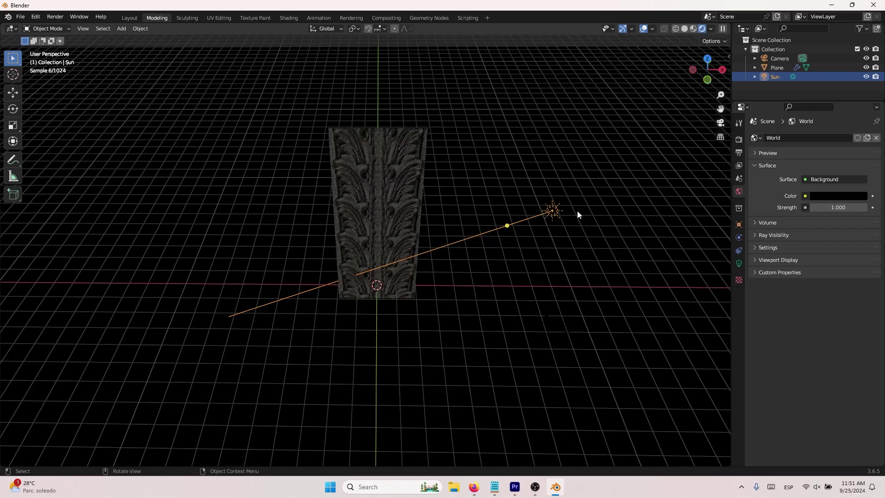
click(705, 58)
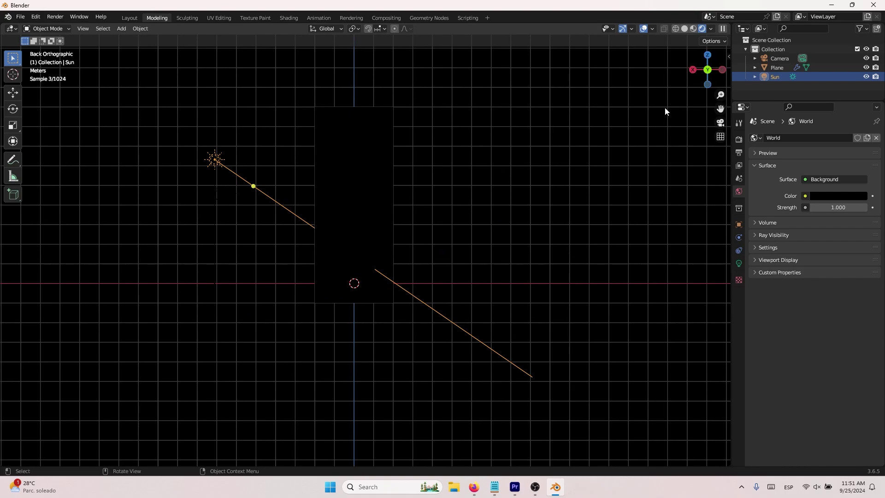
key(z)
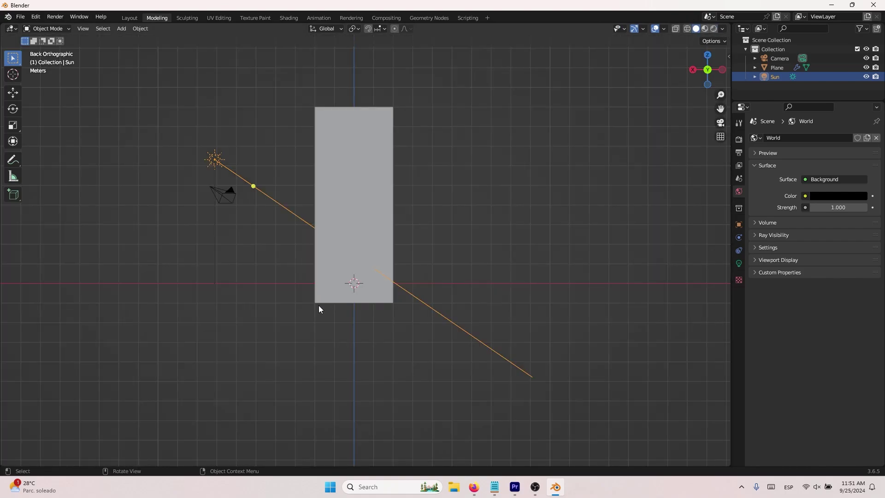
middle_drag(297, 305, 350, 152)
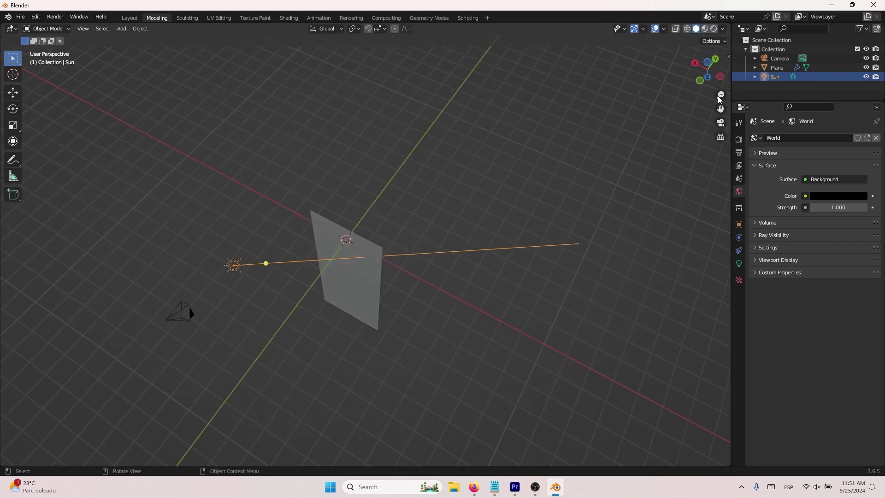
click(706, 64)
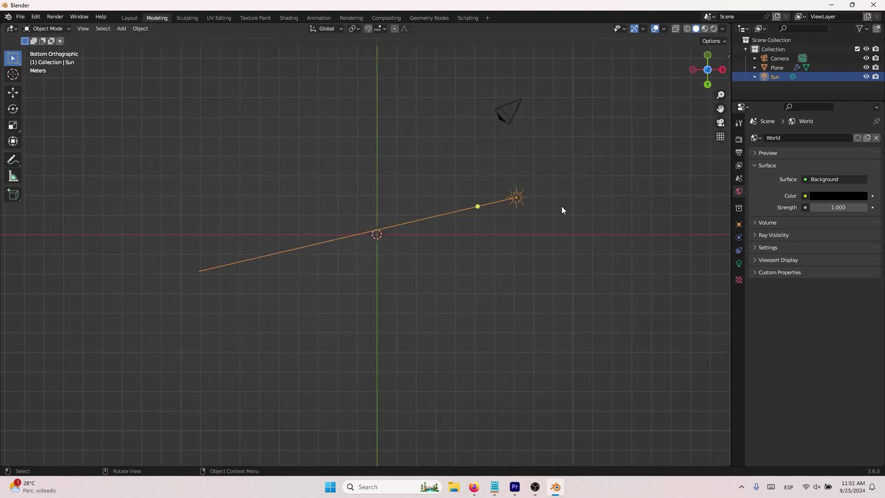
middle_drag(546, 224, 537, 302)
key(g)
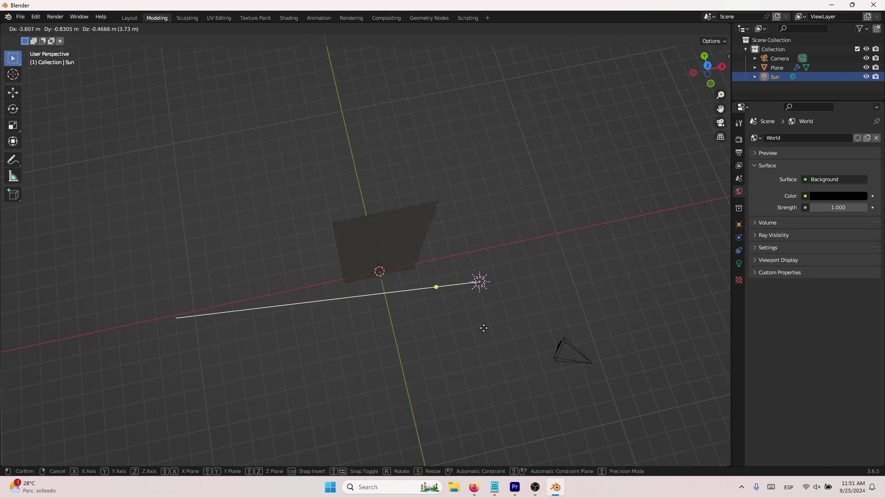
click(443, 295)
middle_drag(443, 295, 442, 245)
- Switch to the Shading workspace with rendered viewport shading and select the ornament plane
click(289, 19)
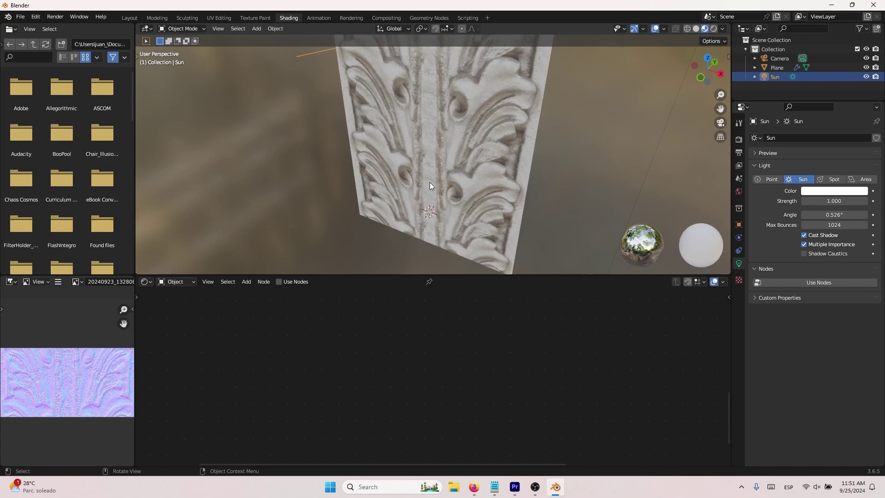
click(713, 29)
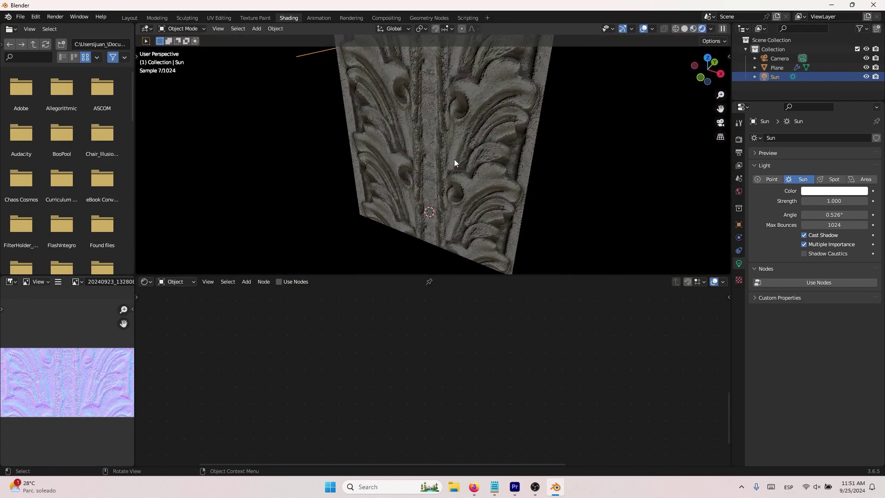
click(447, 209)
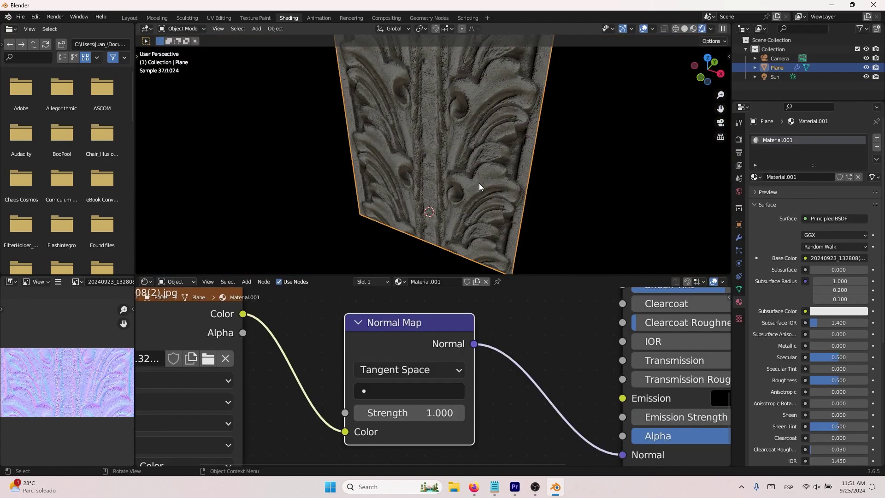
- Disconnect the Normal Map node from the Principled BSDF's Normal input to compare the relief, and reconnect it
drag(618, 453, 595, 451)
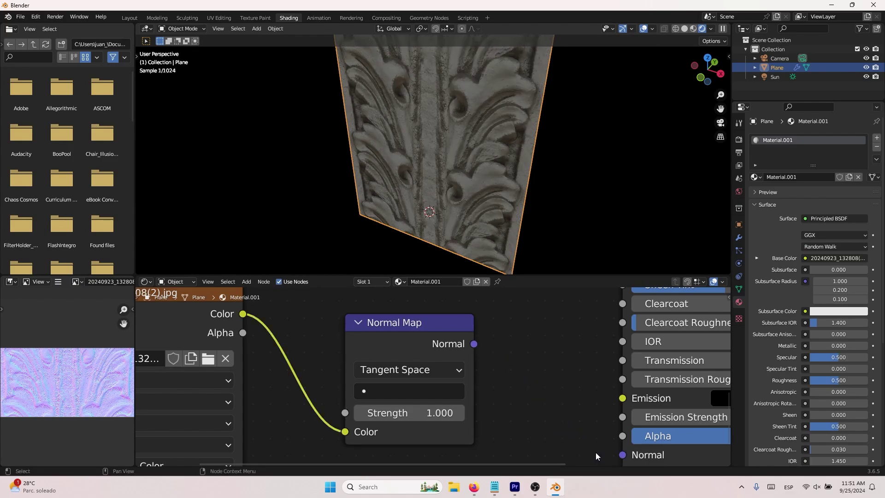
middle_drag(540, 227, 639, 205)
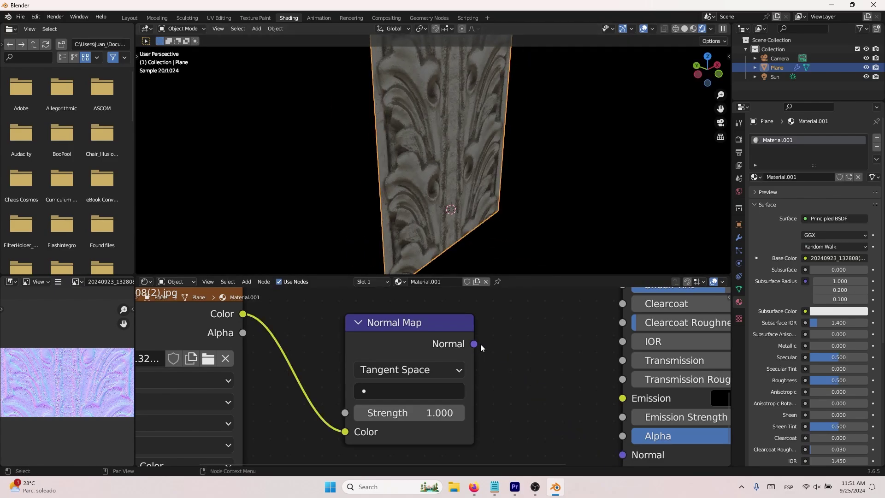
drag(475, 343, 623, 400)
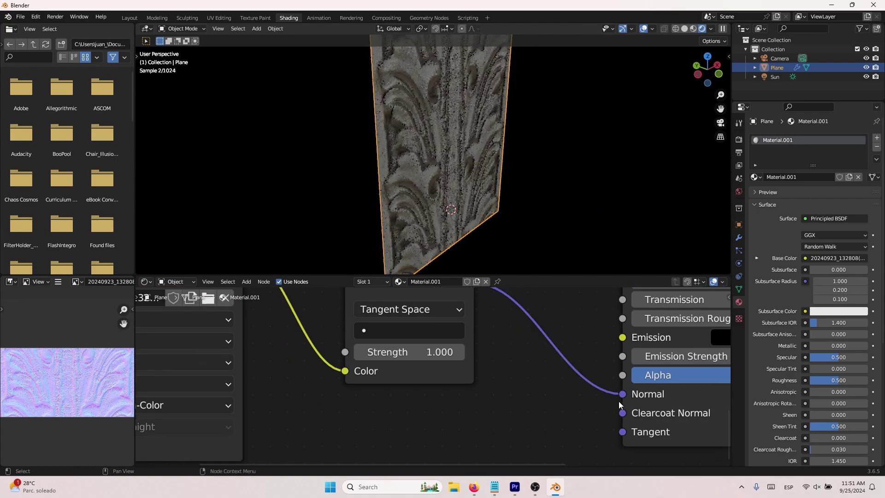
mouse_move(451, 170)
middle_down()
mouse_move(405, 129)
mouse_move(448, 175)
mouse_move(441, 214)
mouse_move(438, 176)
middle_up()
- Set the Normal Map node's strength to 0.2 and deselect the plane to inspect the softened relief
click(428, 351)
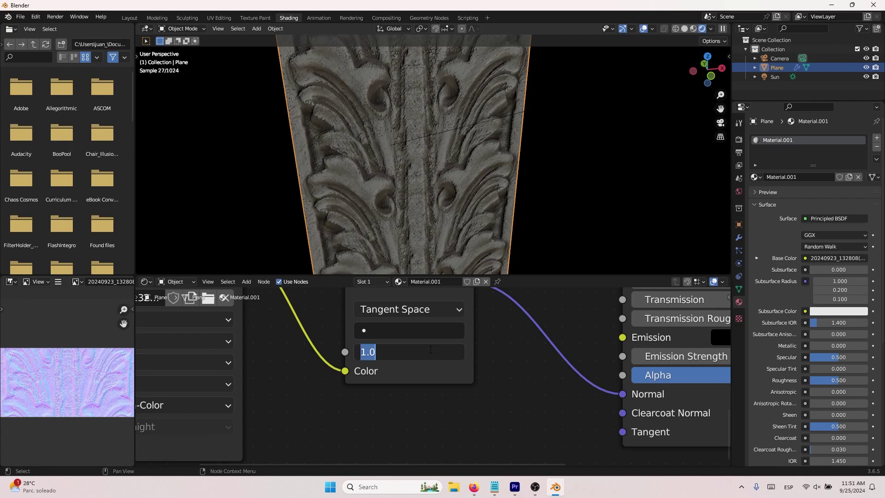
text(.2)
key(Return)
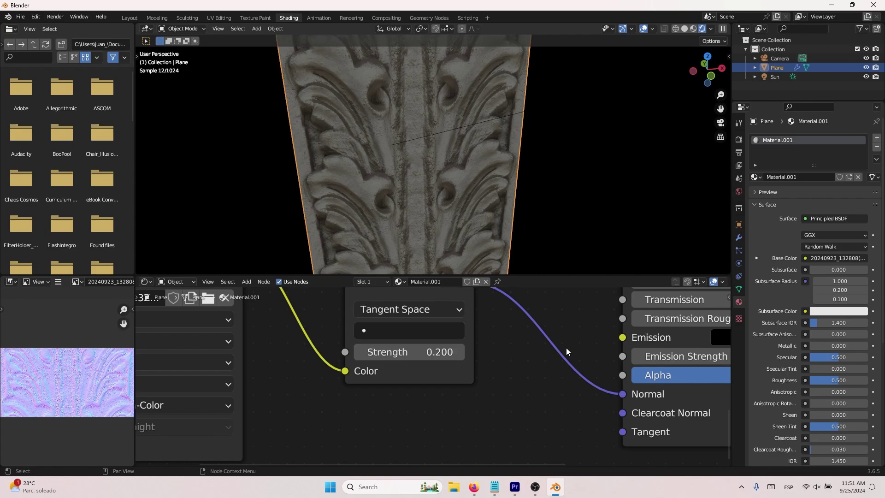
middle_drag(493, 220, 443, 234)
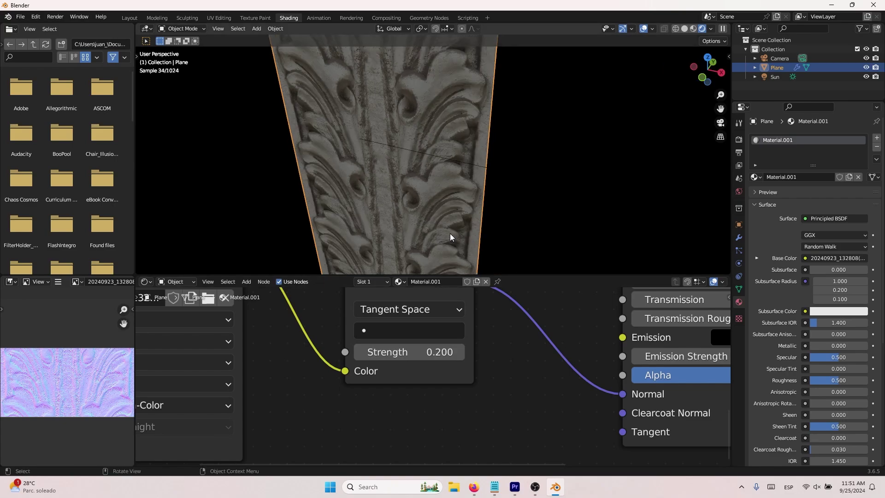
click(507, 215)
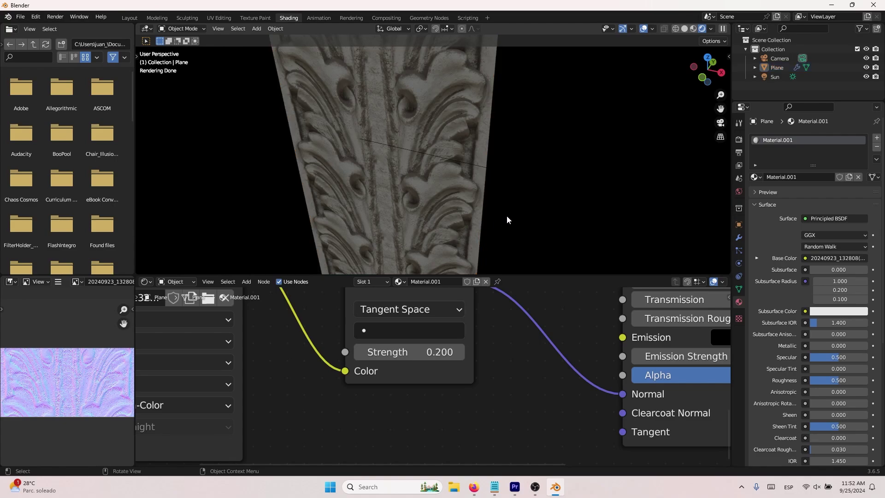
middle_drag(409, 214, 432, 208)
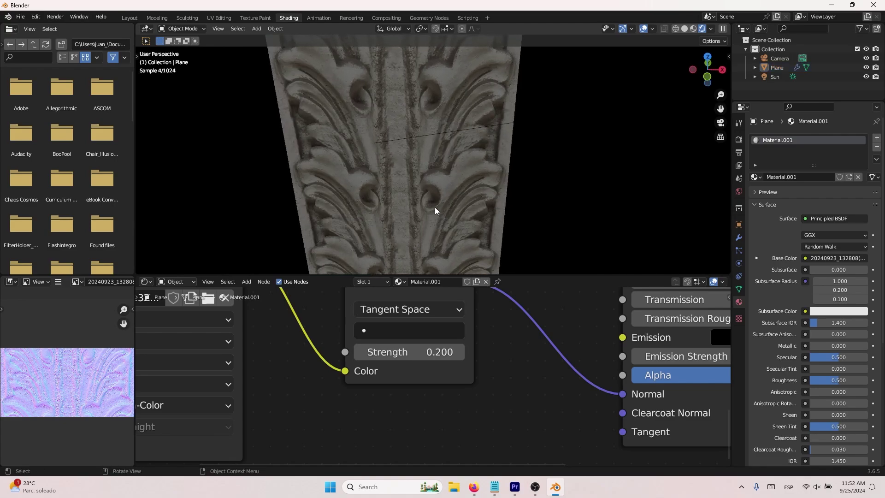
- Select the sun light, try a strength of 0.02, and readjust its strength to suit the ornament plane
scroll(426, 189, down, 2)
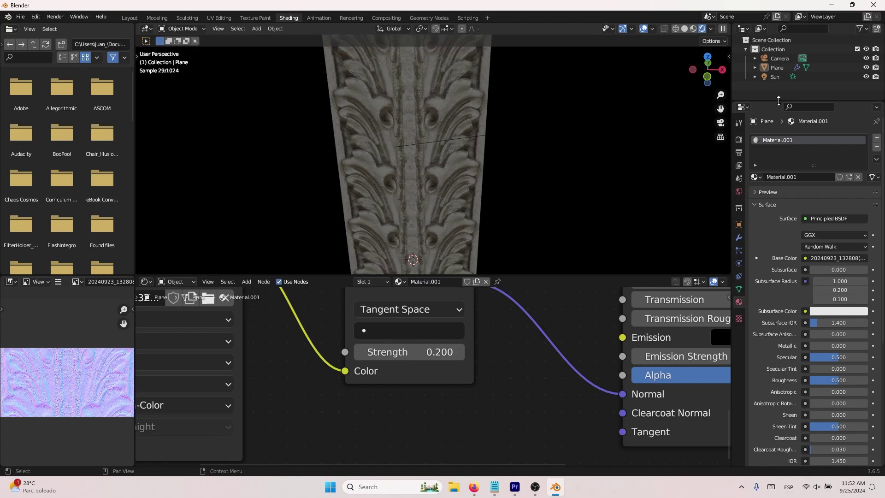
click(776, 77)
click(834, 201)
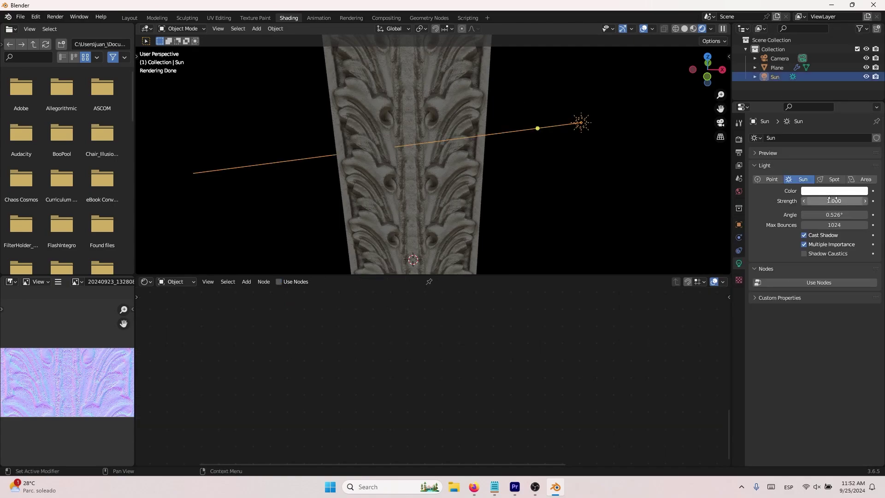
text(0.02)
key(Return)
drag(834, 201, 803, 200)
- Select the ornament plane, compare Normal Map node strengths of 5 and 1 on its relief, and set the strength back to 0.2
scroll(434, 208, up, 4)
click(460, 198)
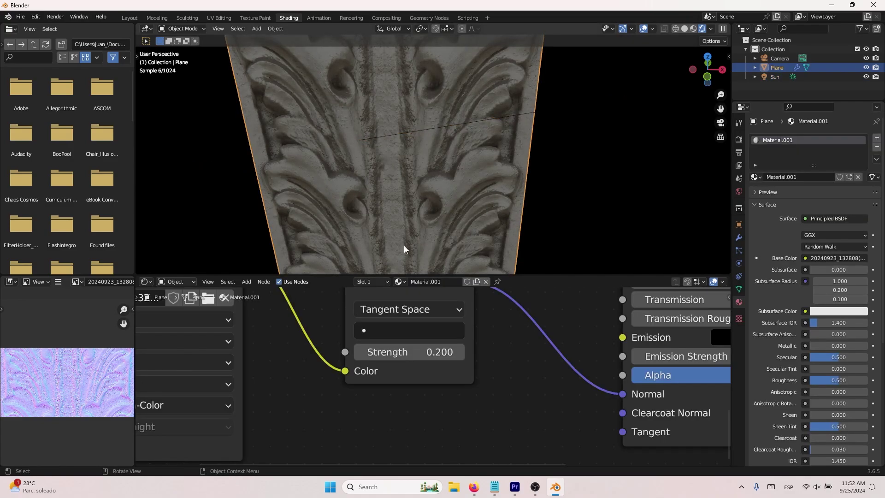
click(407, 351)
text(5)
key(Return)
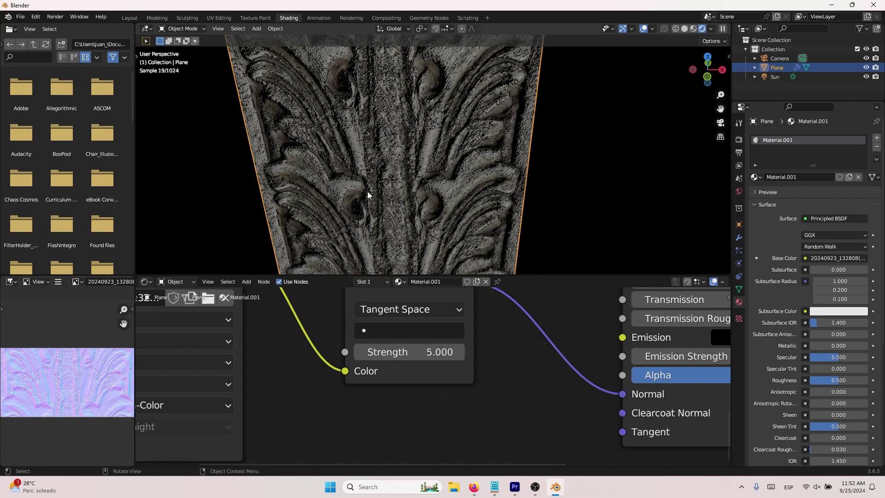
click(430, 360)
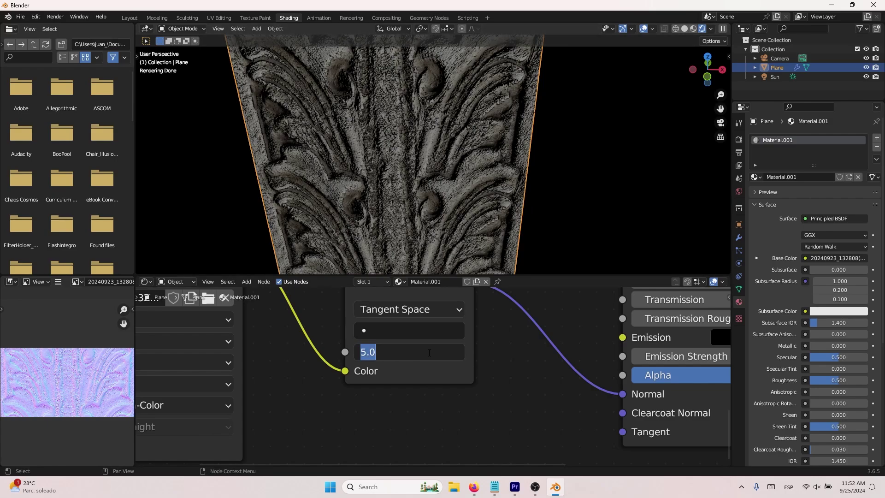
text(1)
key(Return)
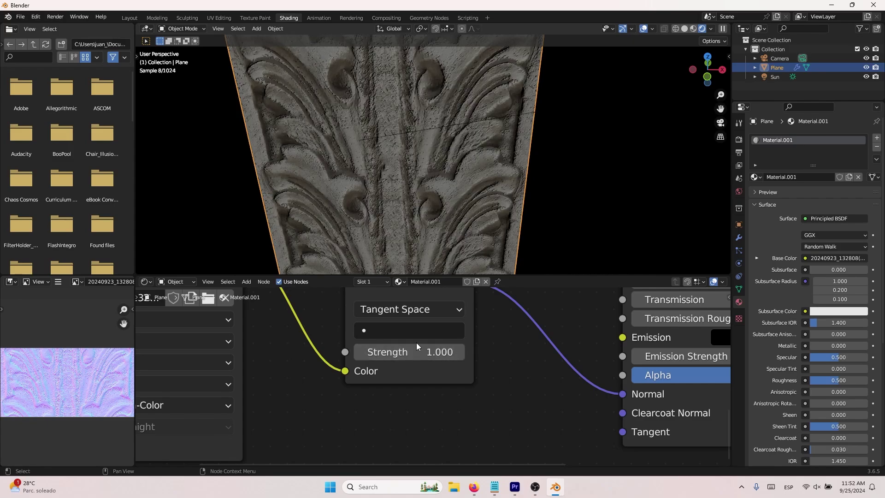
click(406, 352)
text(.2)
key(Return)
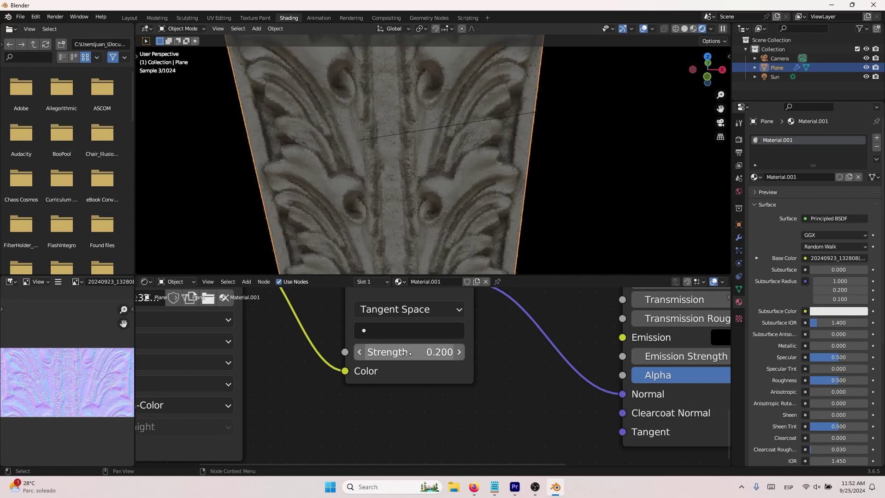